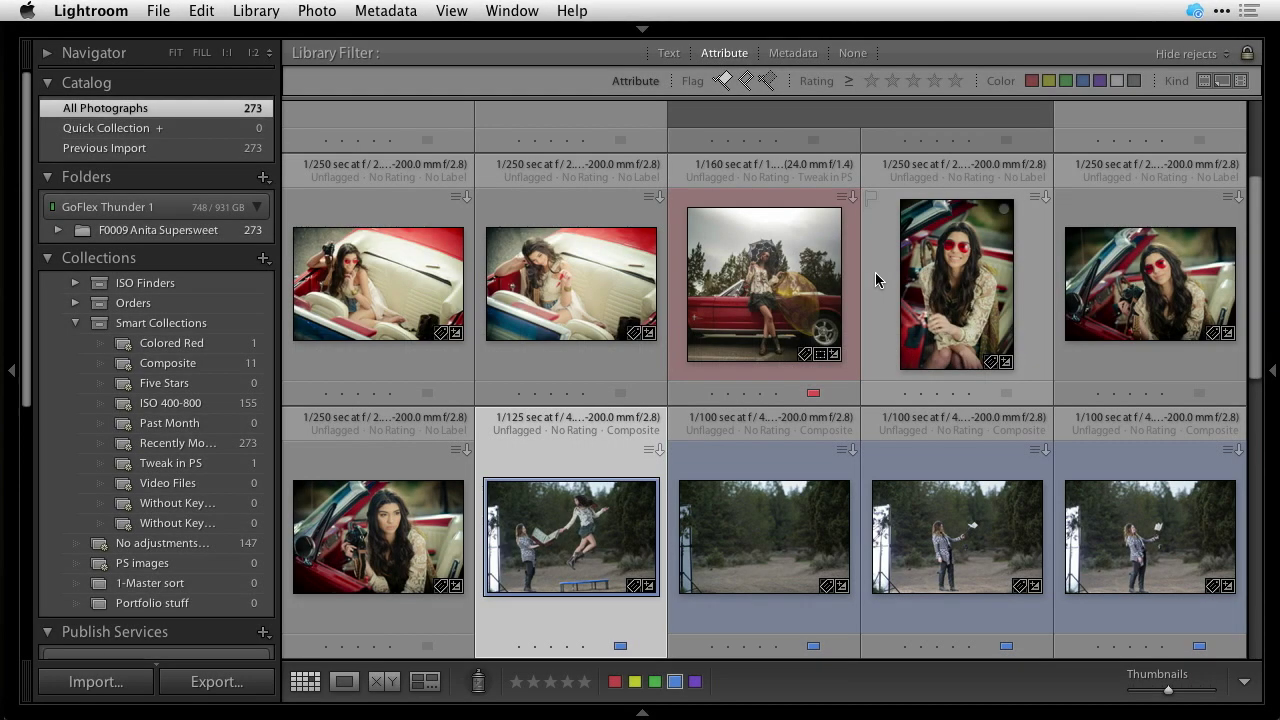
- Select the flagged composite and the last composite frame, then show both in Survey view
scroll(875, 272, down, 5)
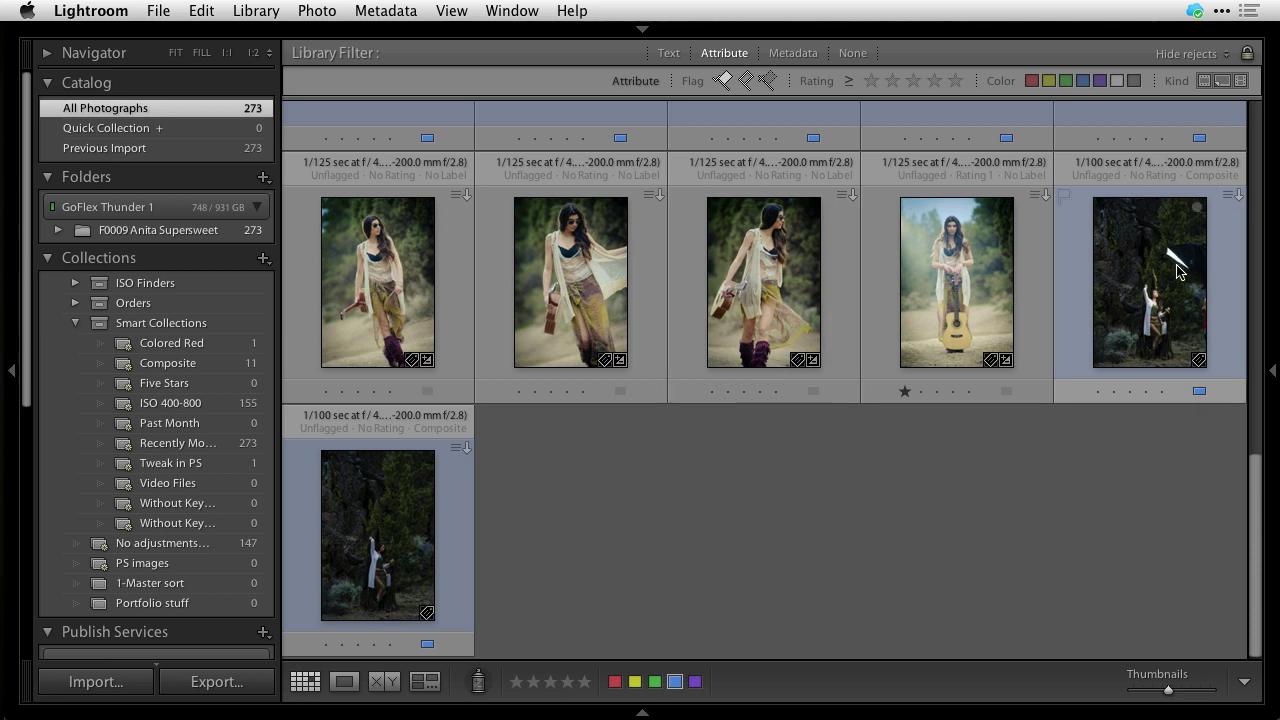
click(1180, 270)
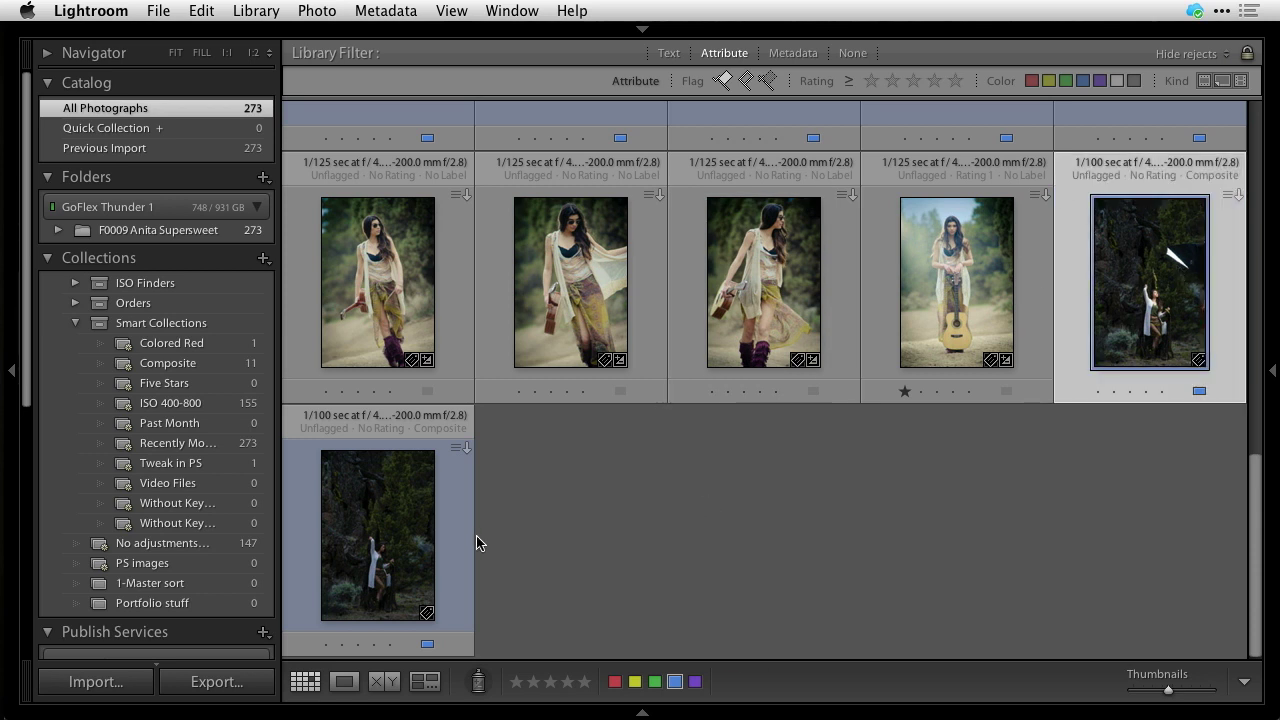
super+click(406, 532)
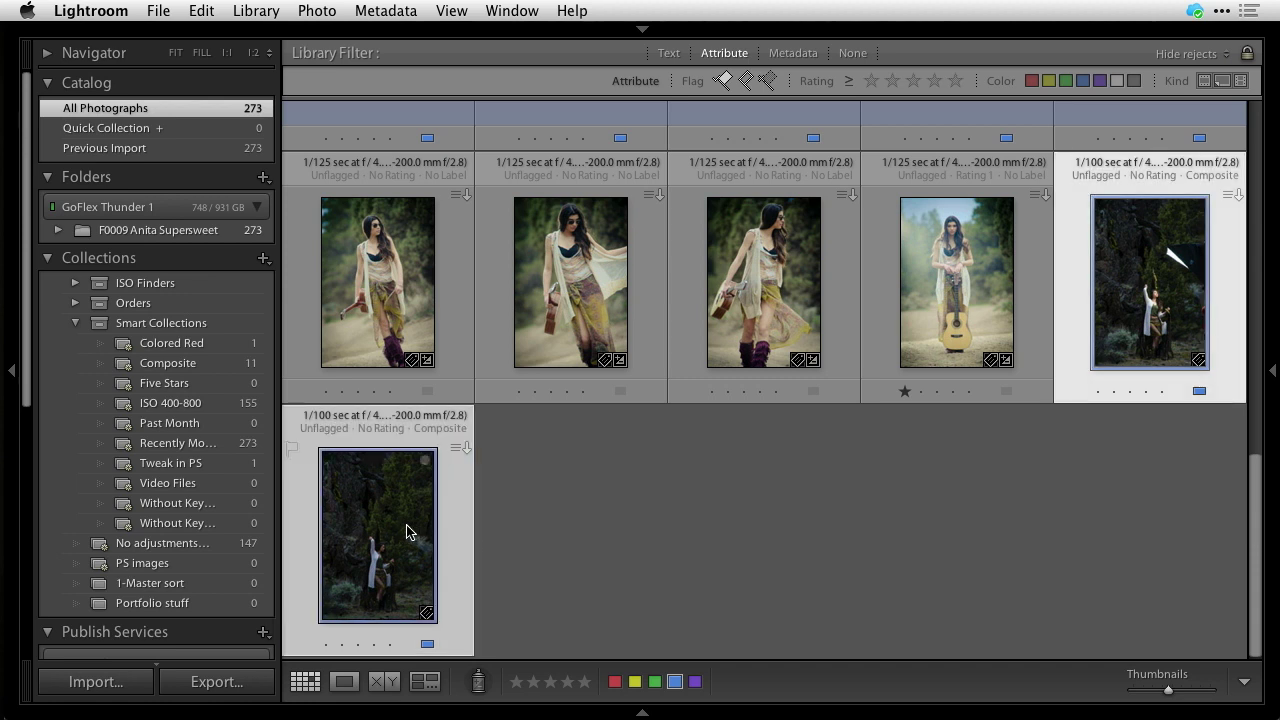
key(n)
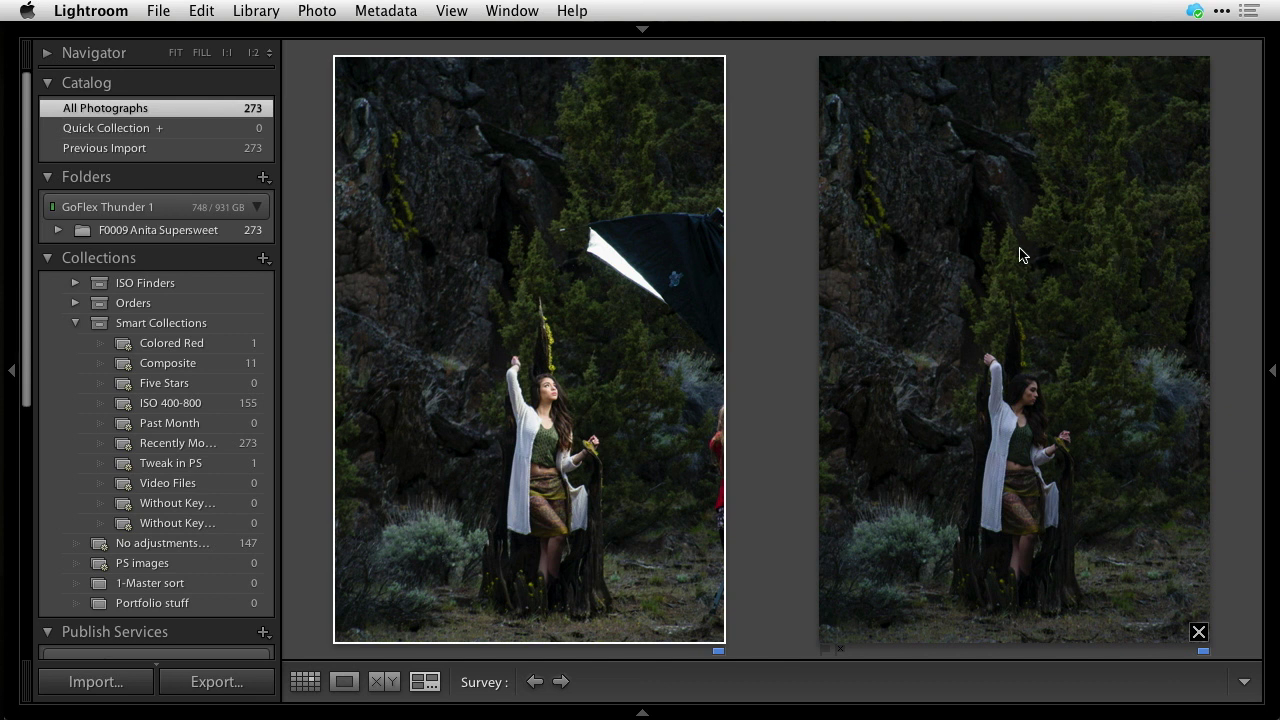
- Remove the right photo from Survey and return to the Library grid
super+click(994, 256)
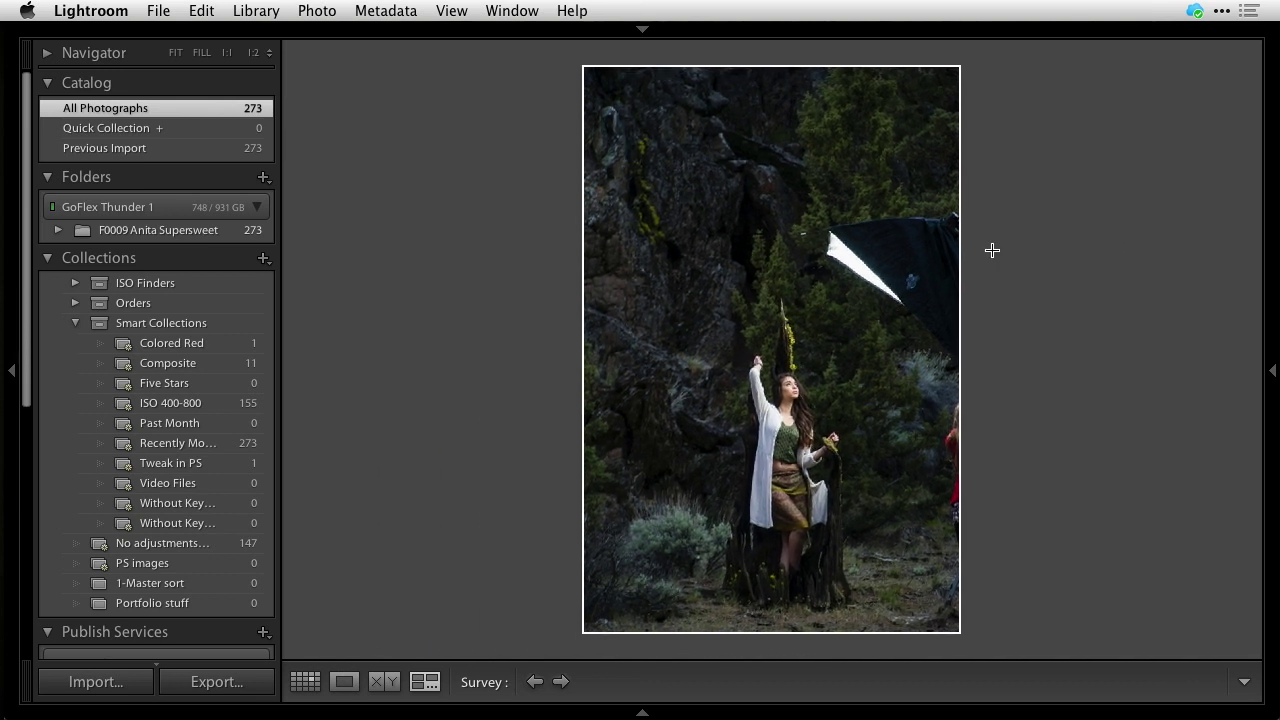
key(g)
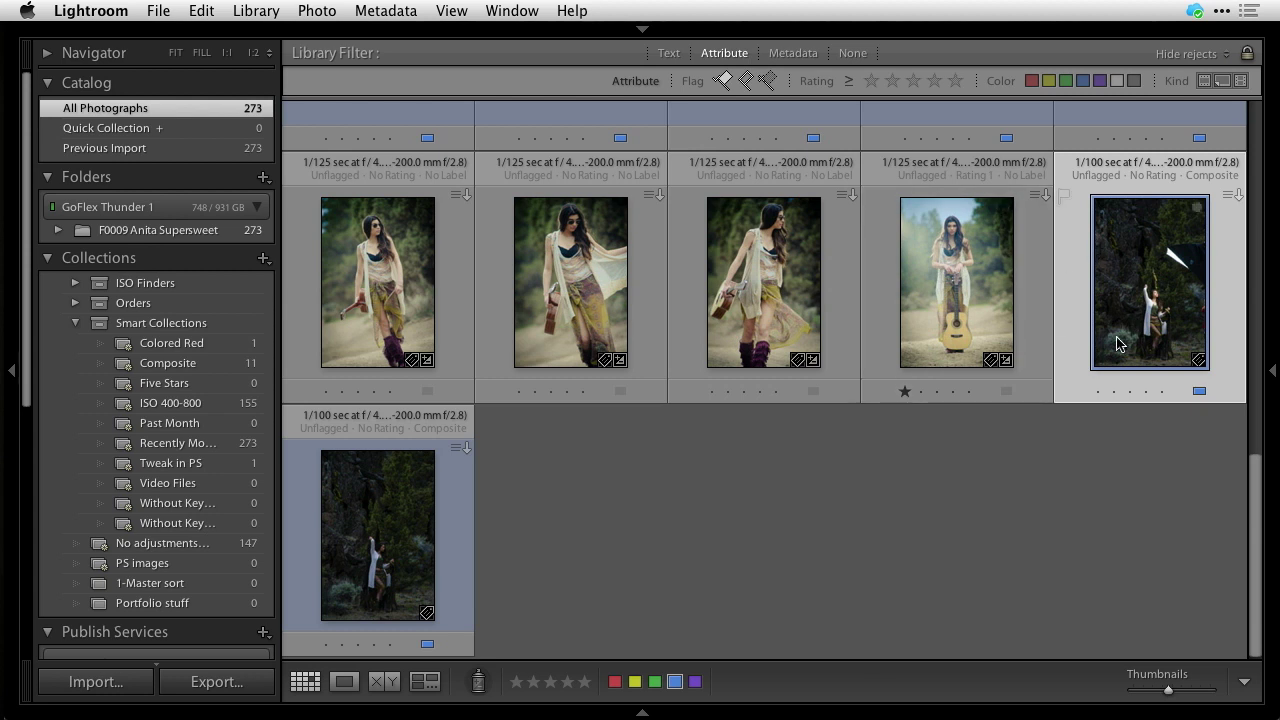
- Select both composite frames and open them in Develop with the filmstrip shown
super+click(351, 561)
key(n)
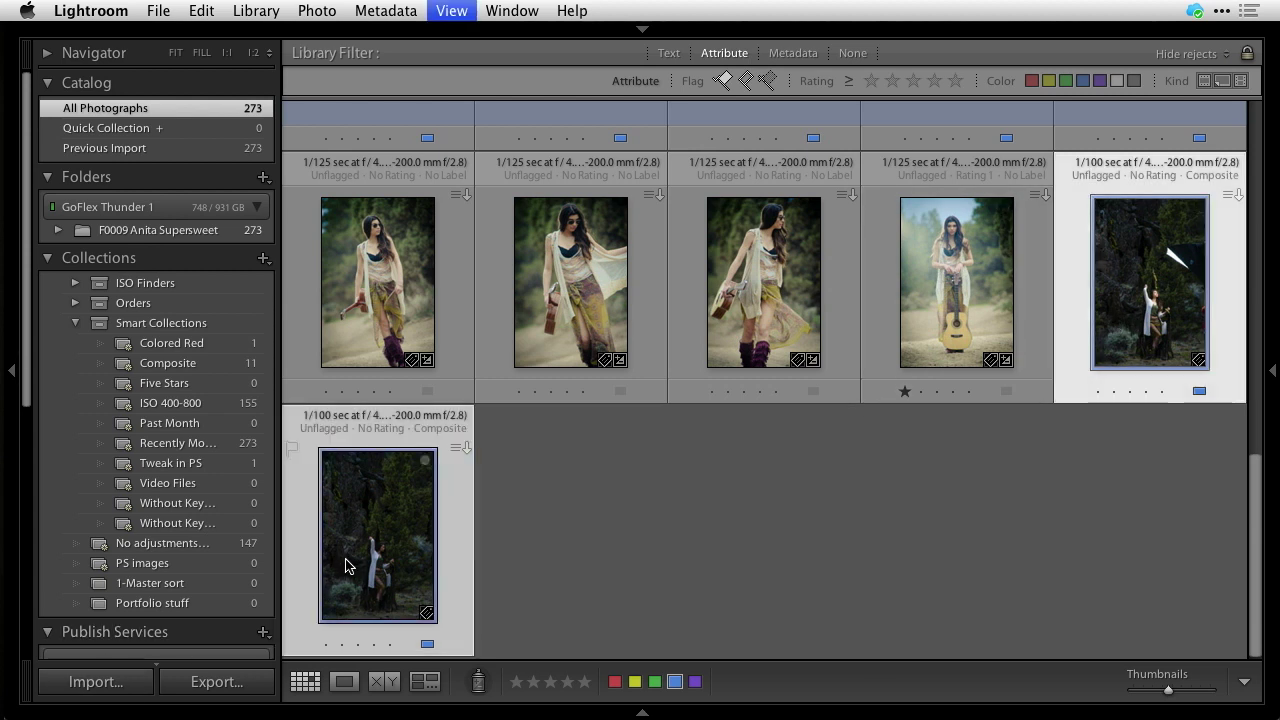
key(d)
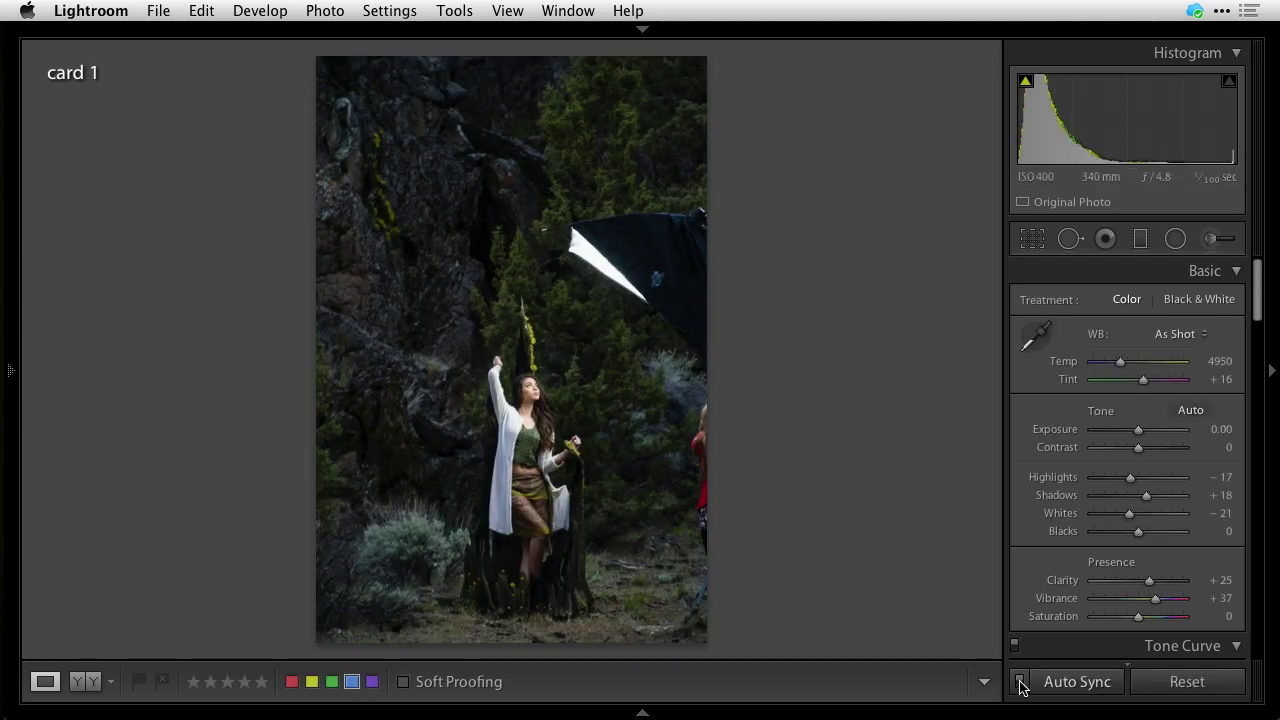
click(664, 716)
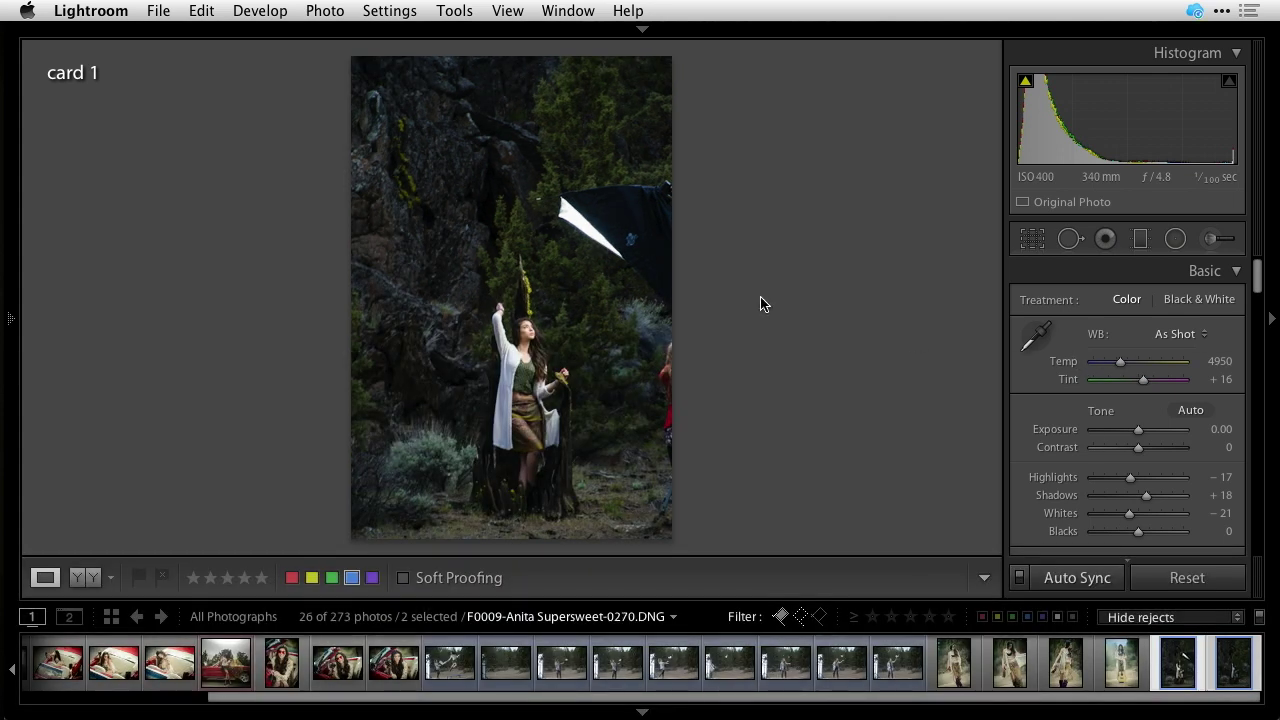
- Set Shadows to +46 and Vibrance to +68 on the first forest composite
scroll(1180, 410, down, 3)
scroll(1176, 410, down, 4)
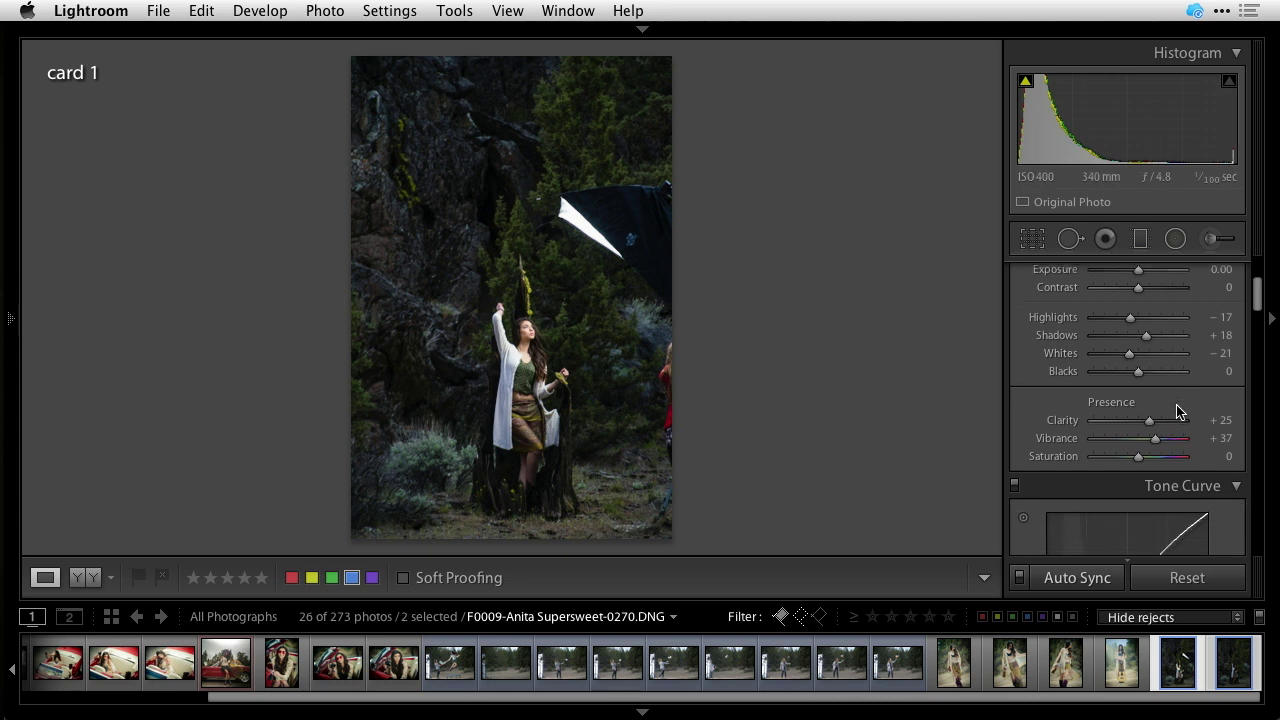
scroll(1174, 410, up, 3)
scroll(1160, 370, down, 1)
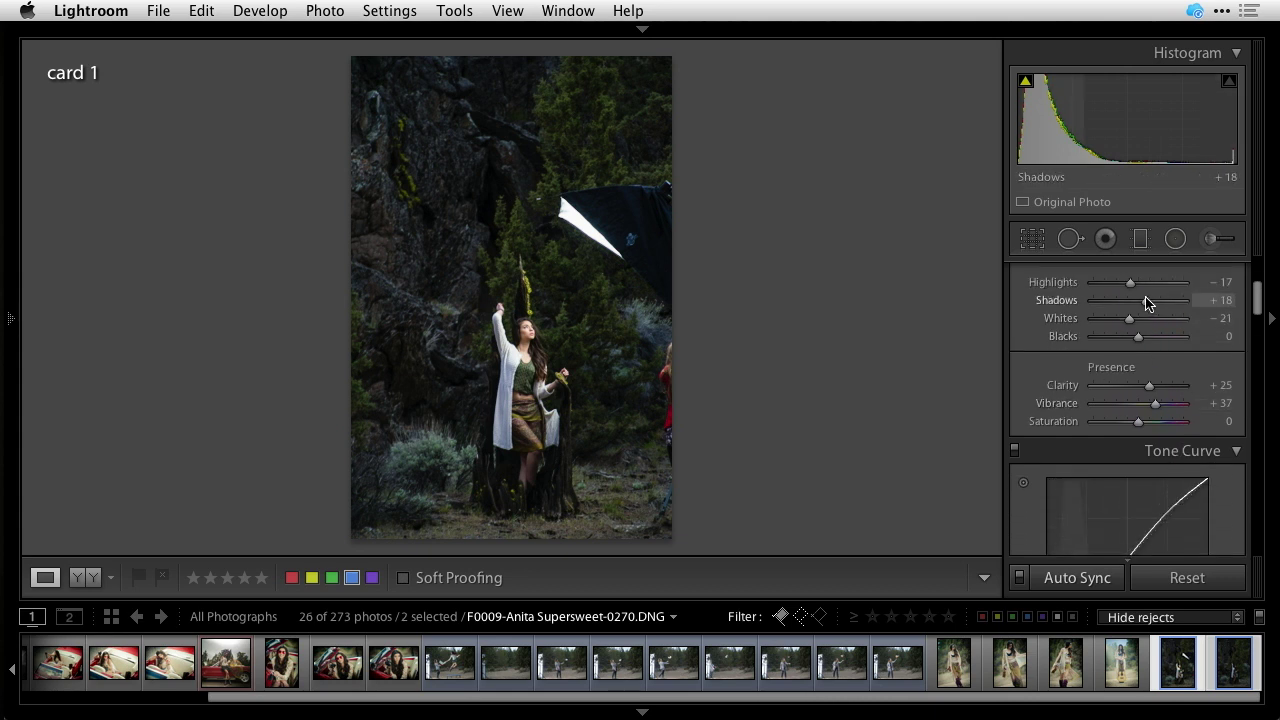
drag(1147, 307, 1160, 307)
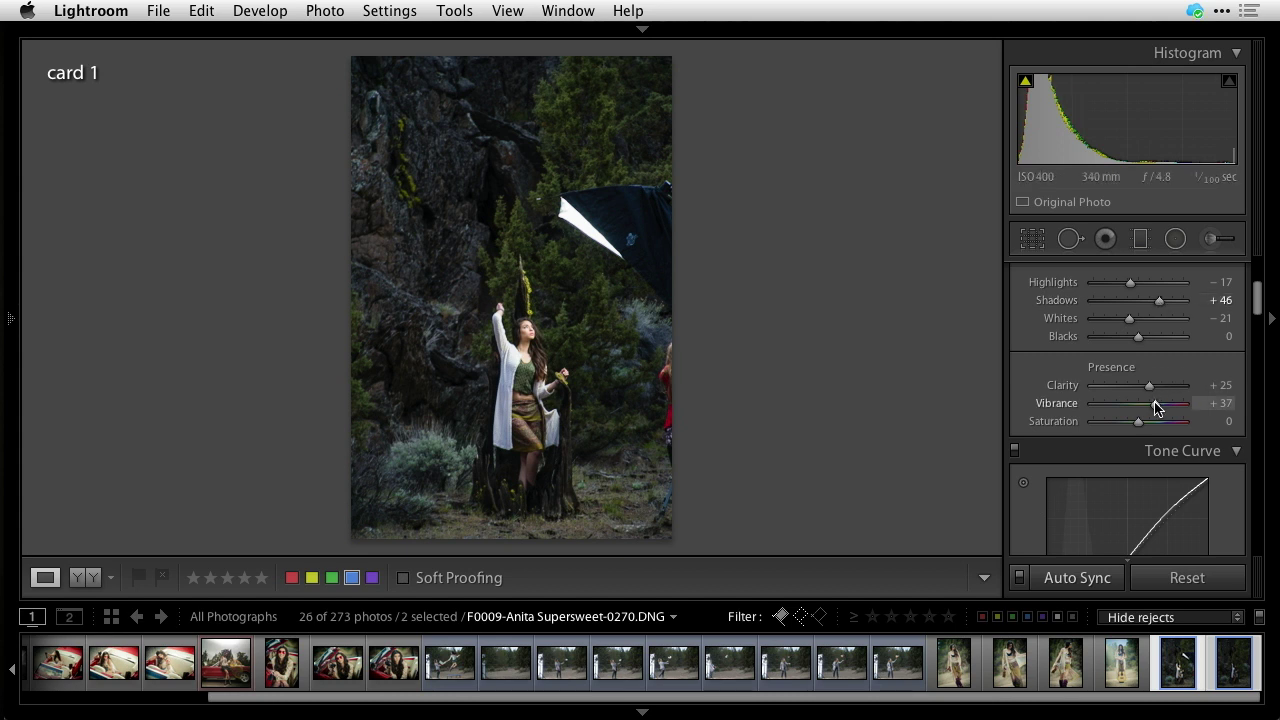
drag(1156, 407, 1165, 405)
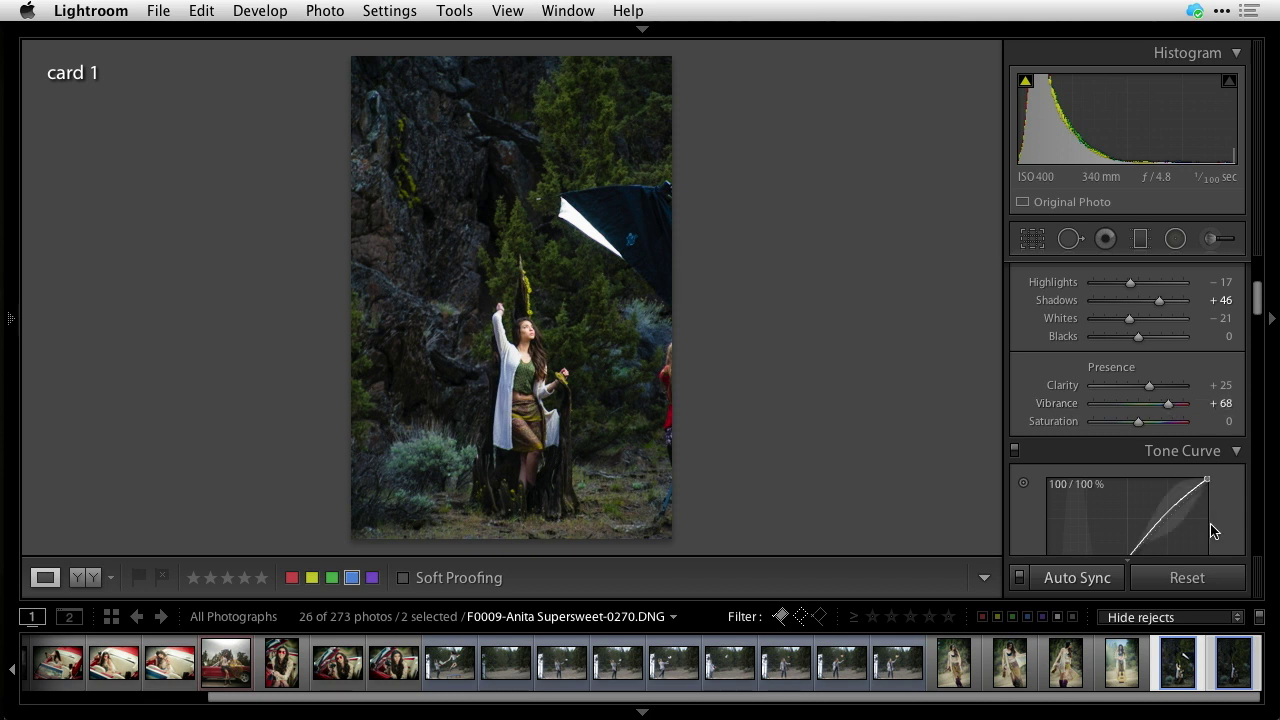
click(1232, 668)
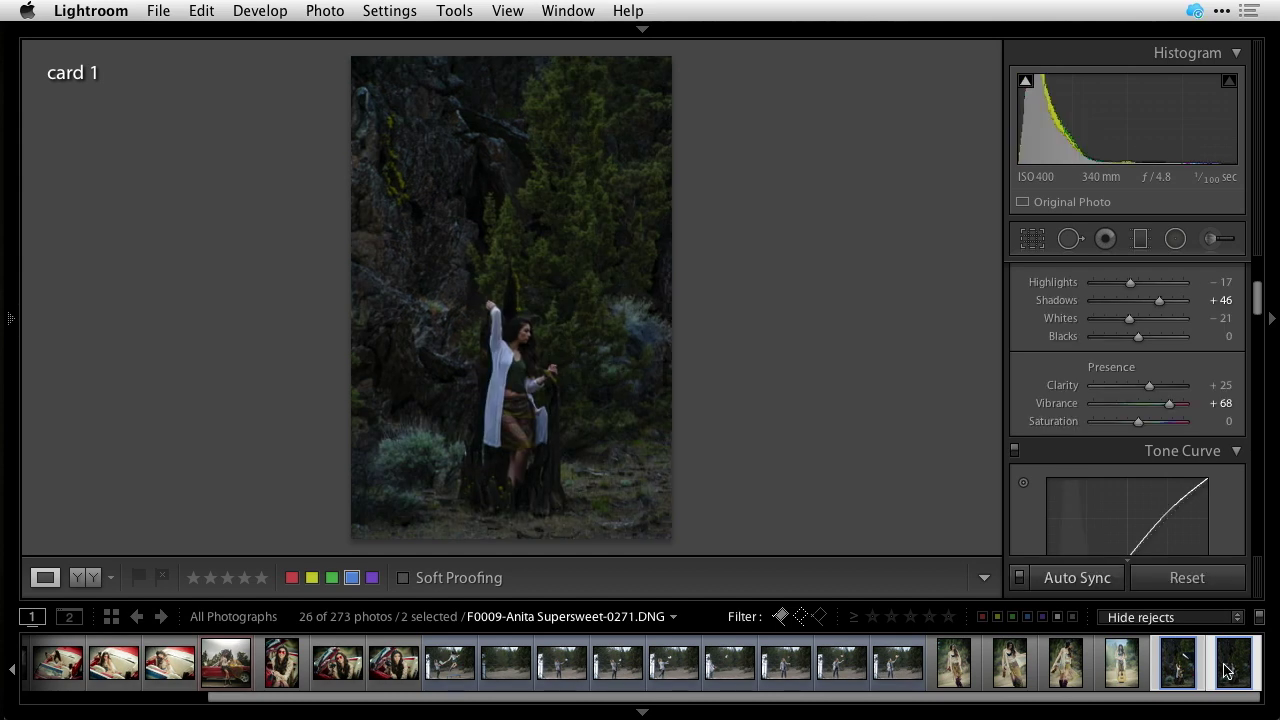
- Compare the flagged and flag-free frames, then select only the flag-free frame for editing
click(1188, 668)
click(1244, 668)
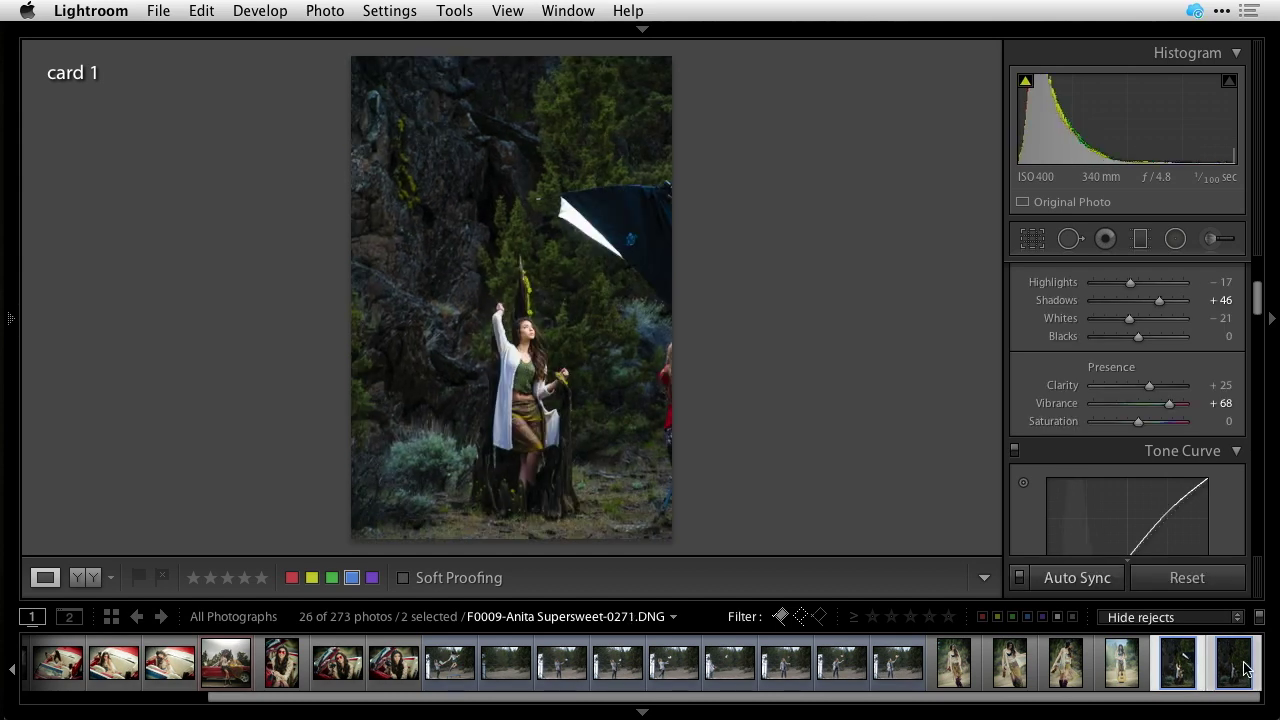
click(1178, 666)
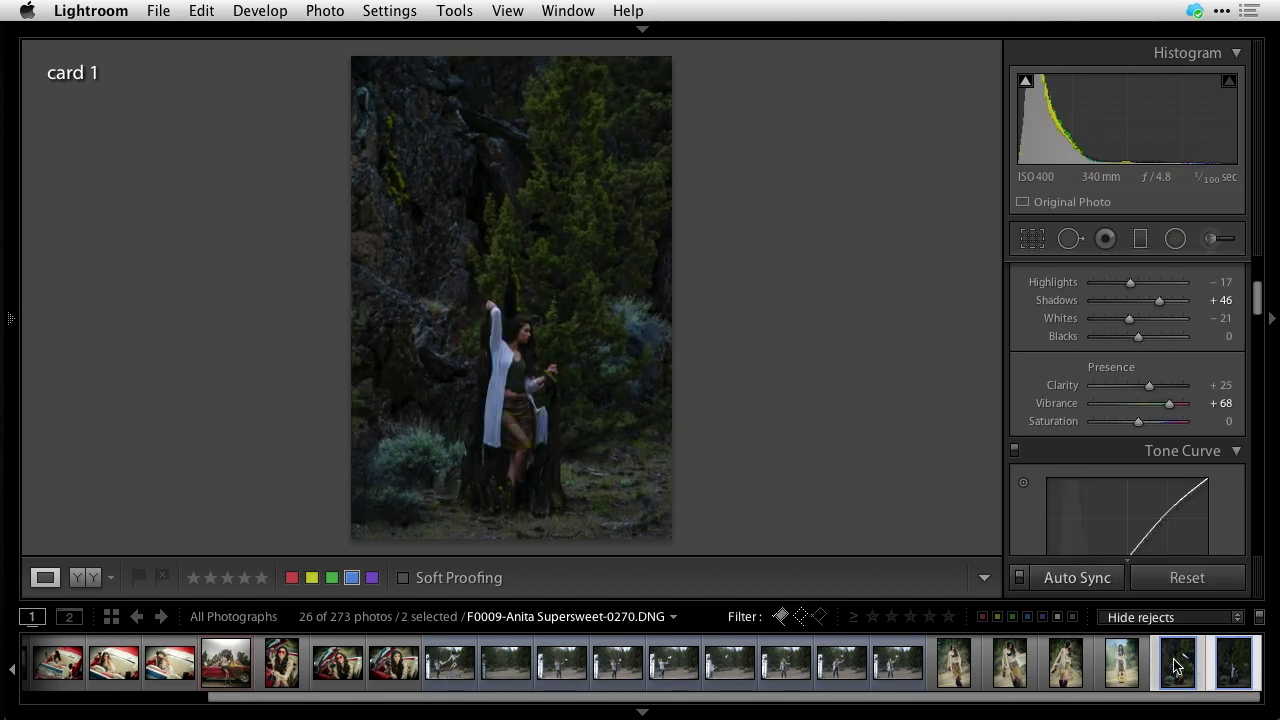
click(1238, 667)
key(shift)
key(super+shift+d)
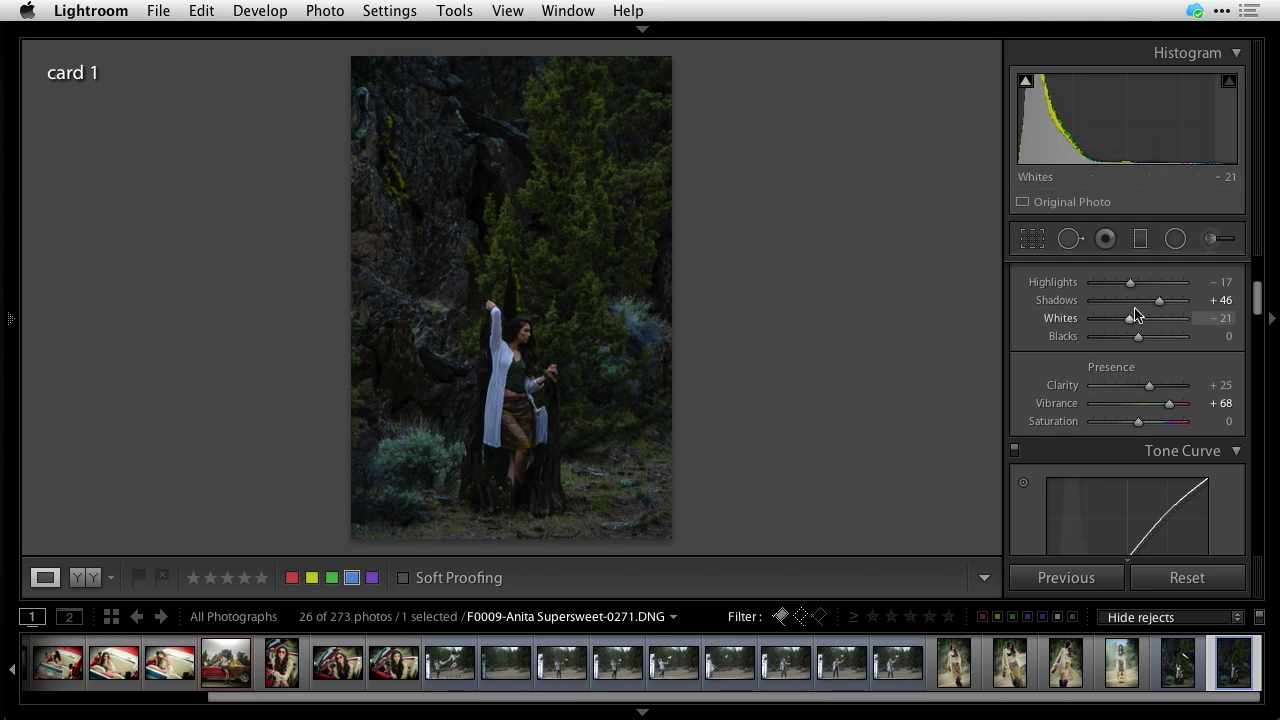
- Raise the flag-free frame's Exposure to +0.30
scroll(1133, 316, up, 3)
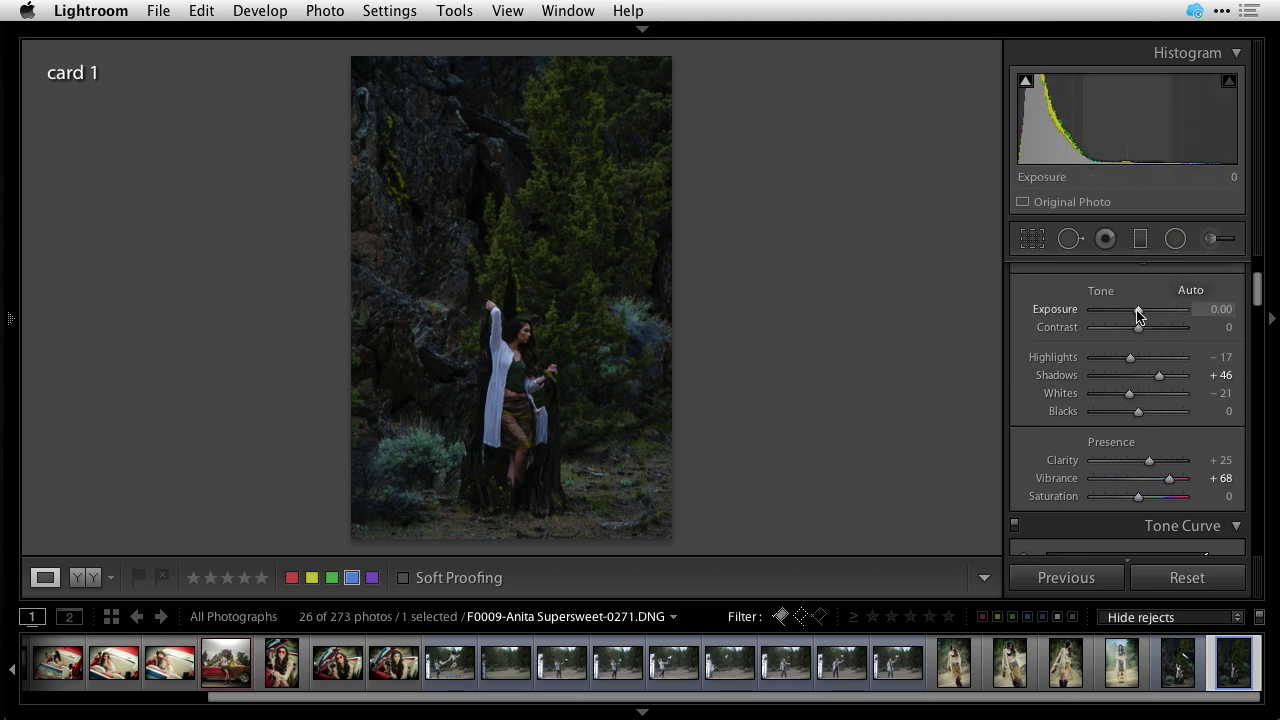
drag(1137, 316, 1137, 316)
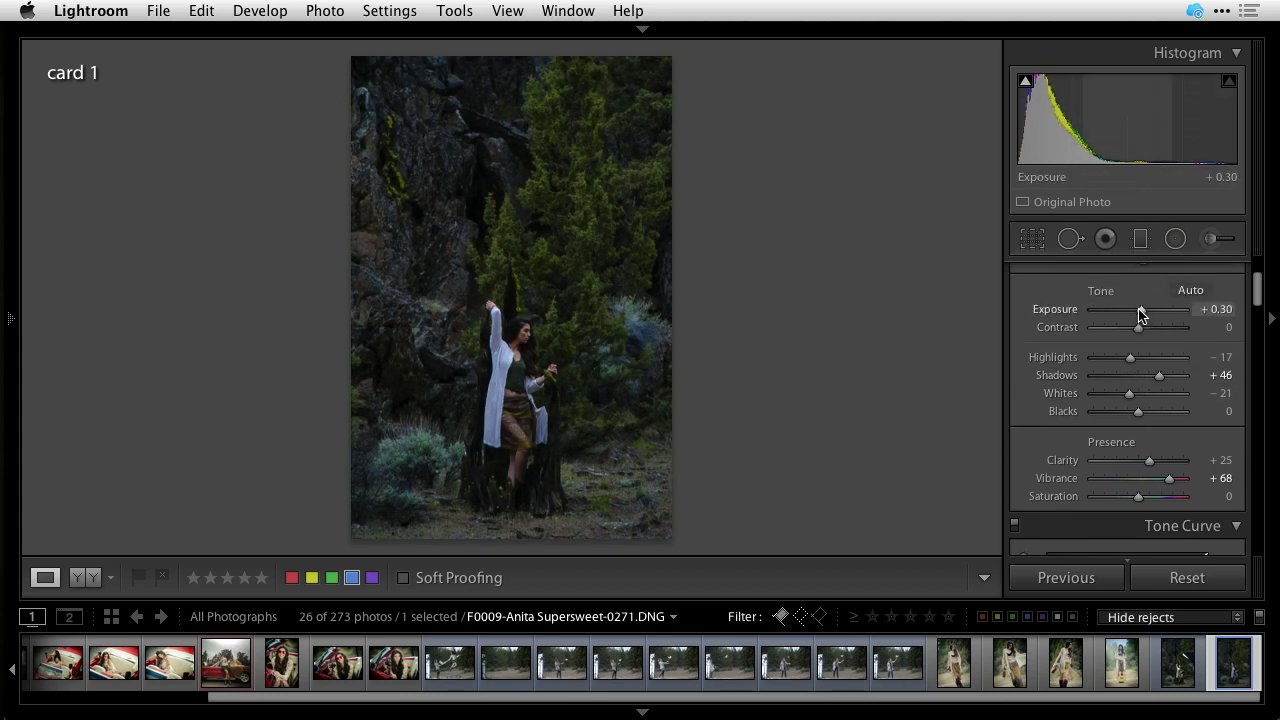
double_click(1137, 312)
- Compare the brightened frame with the flagged one, select both, and return to Grid view
click(1178, 660)
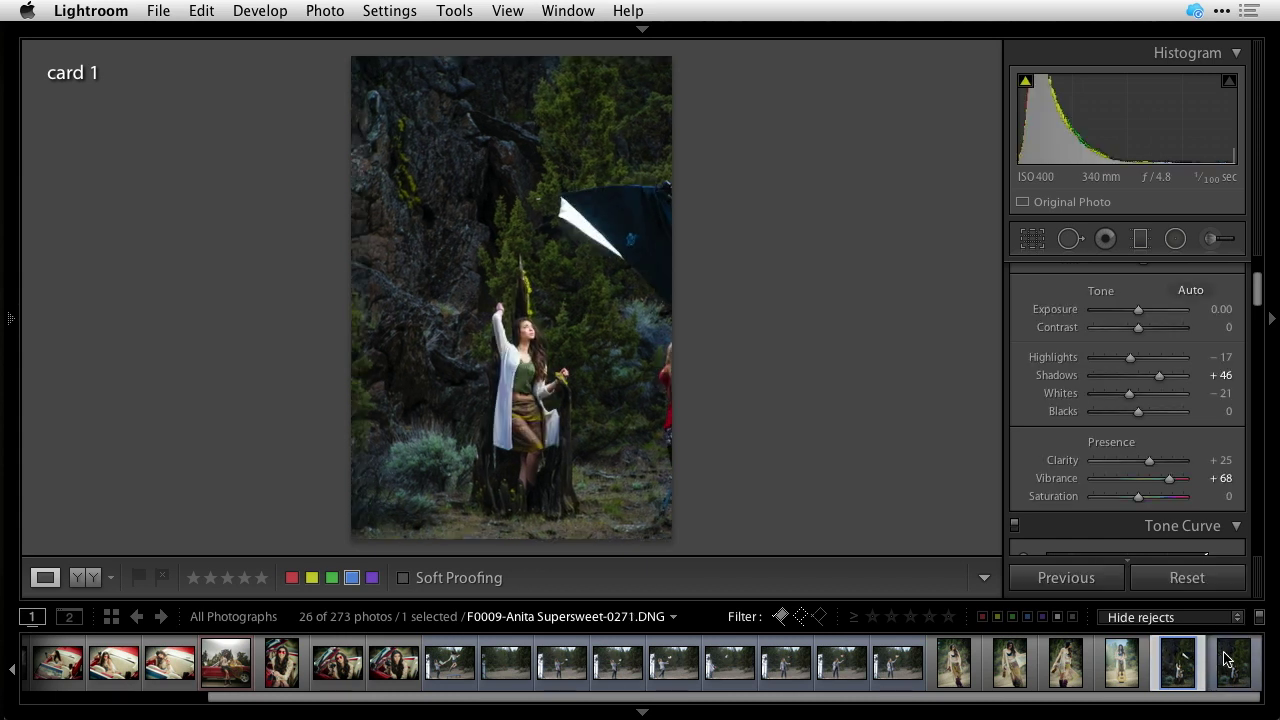
click(1231, 660)
click(1178, 664)
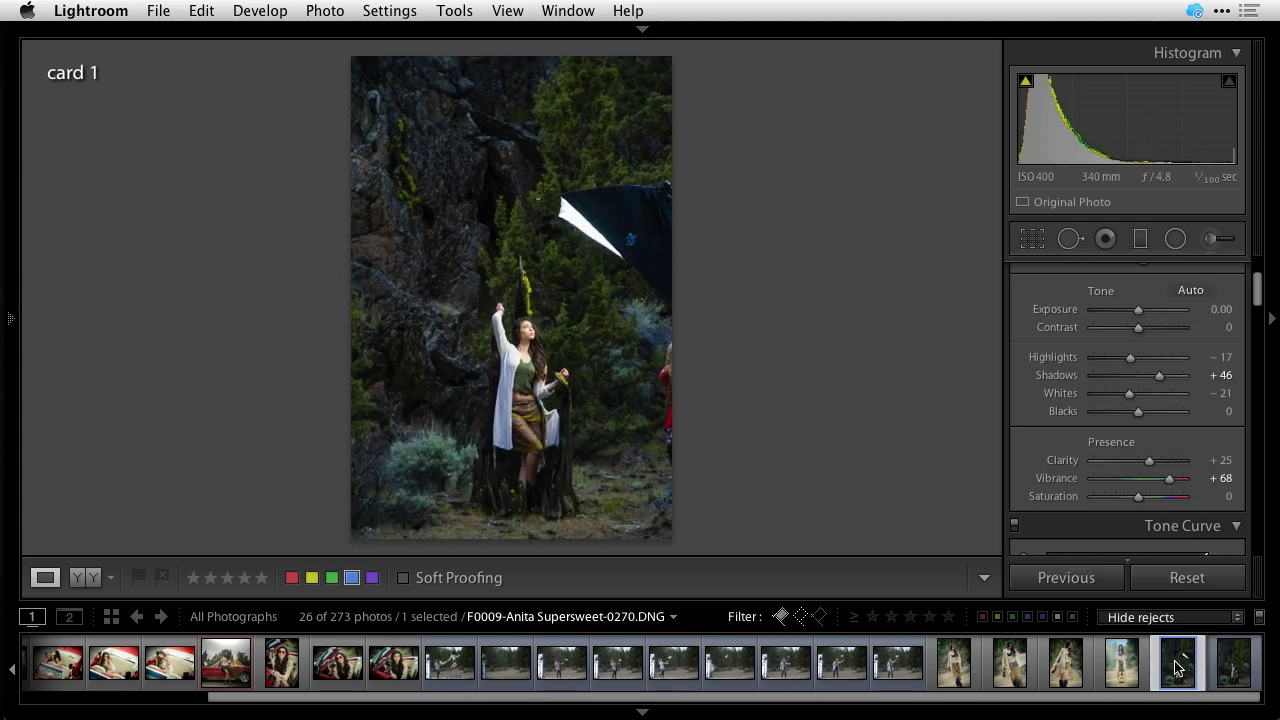
click(1228, 664)
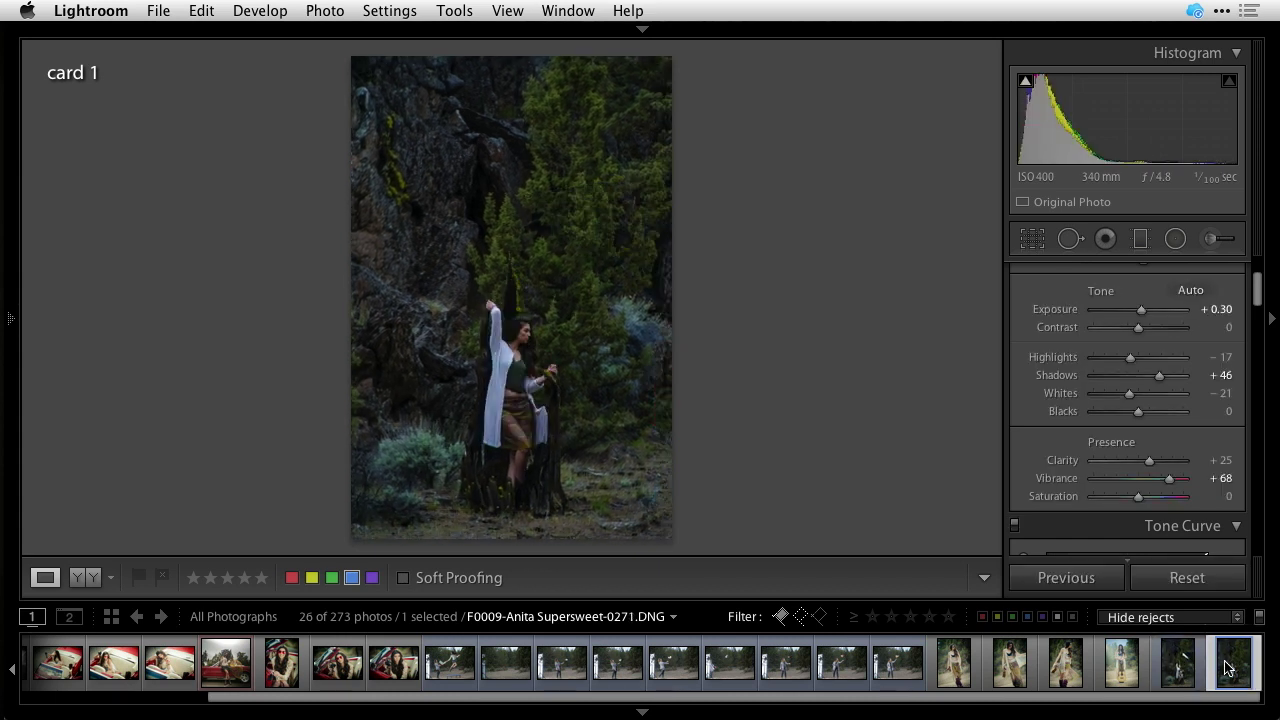
click(1188, 666)
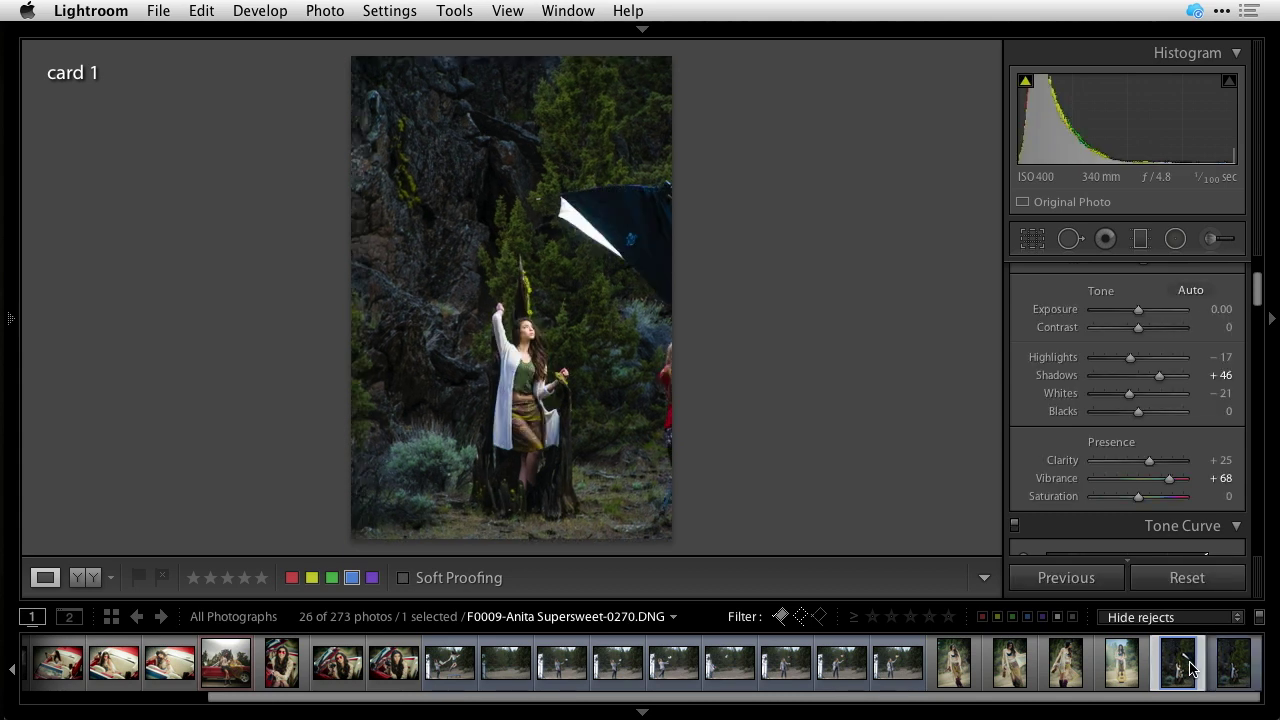
shift+click(1228, 666)
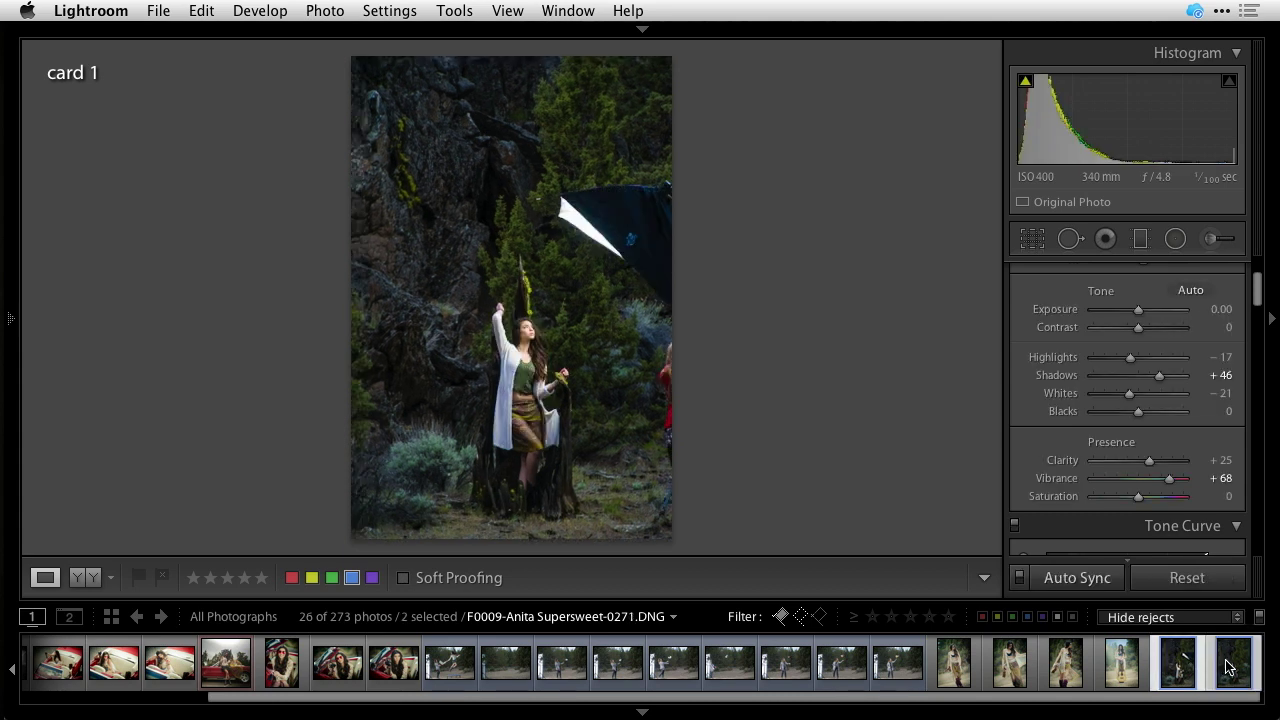
key(g)
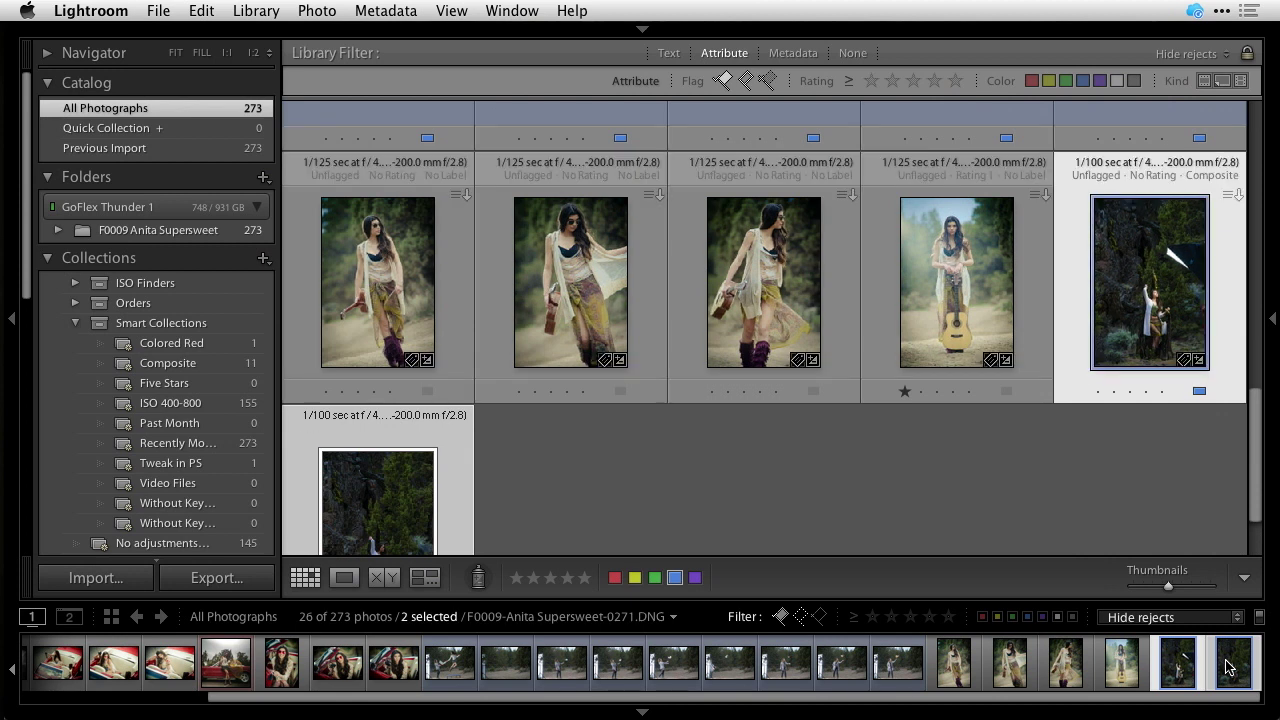
- Open both forest frames in Photoshop via Photo > Edit In > Open as Layers in Photoshop
click(317, 11)
mouse_move(491, 153)
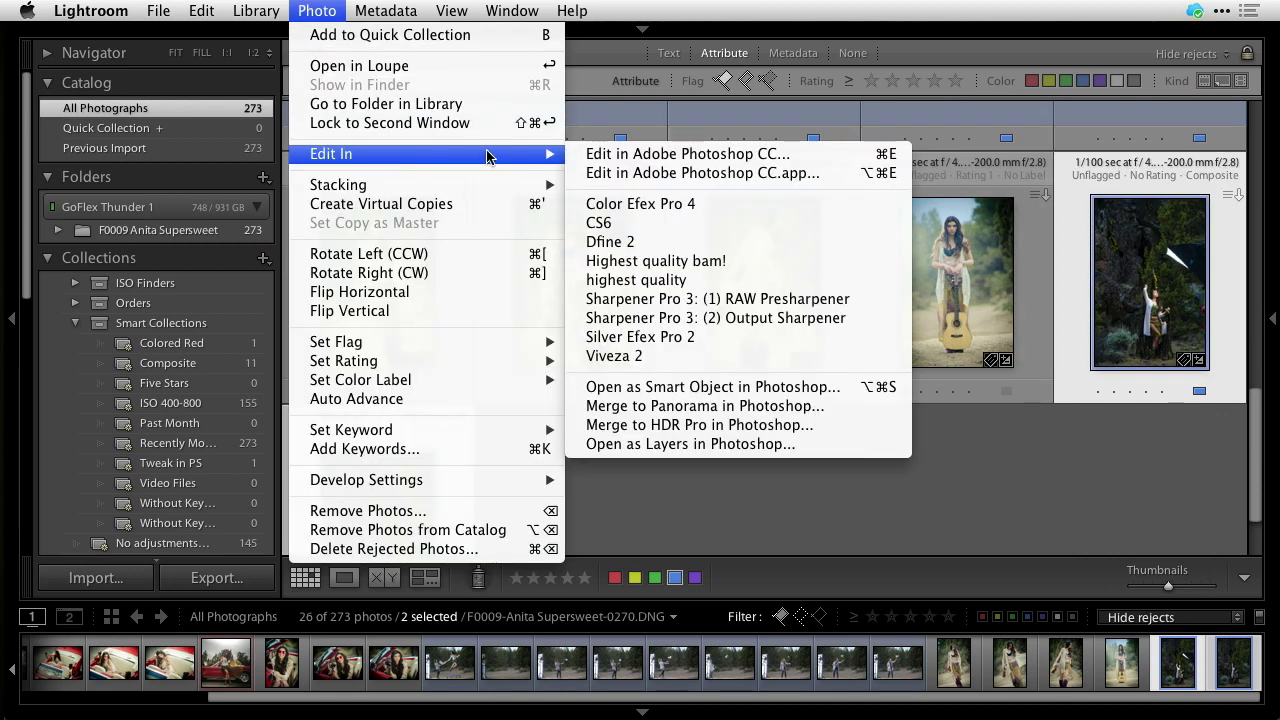
click(824, 444)
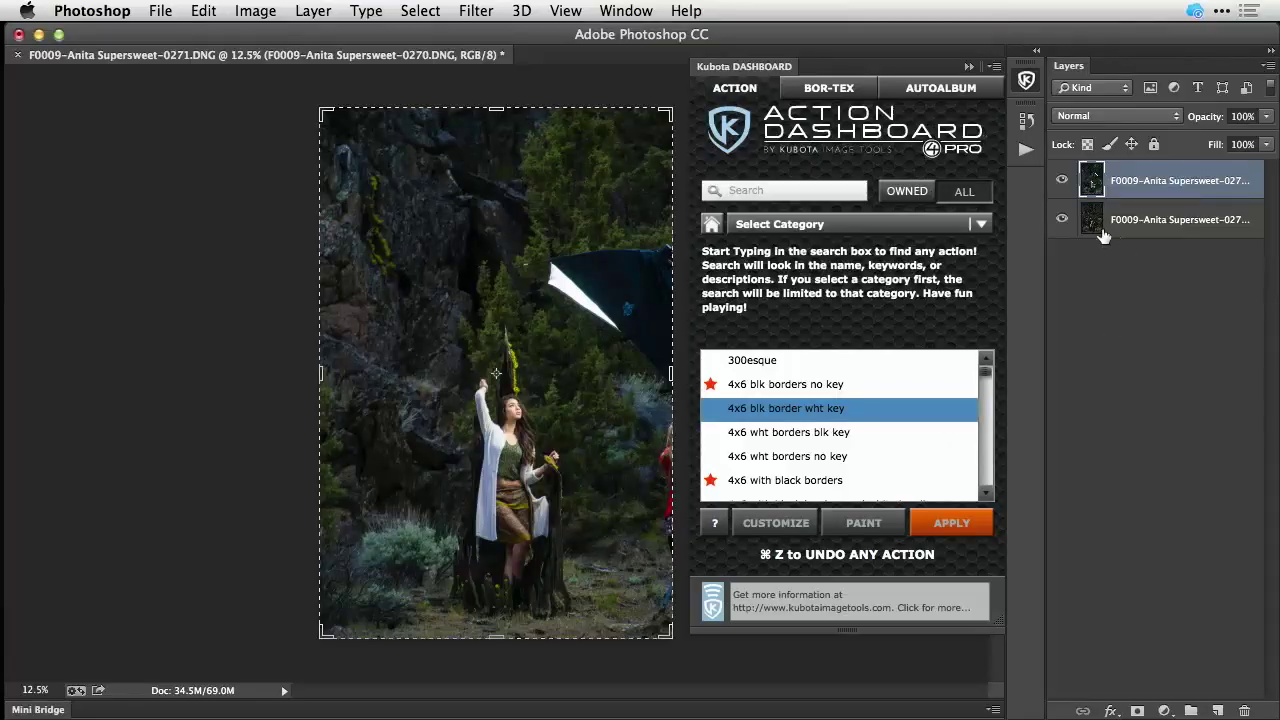
- Toggle the top 0271 layer's visibility to compare frames, leaving it visible
click(1063, 181)
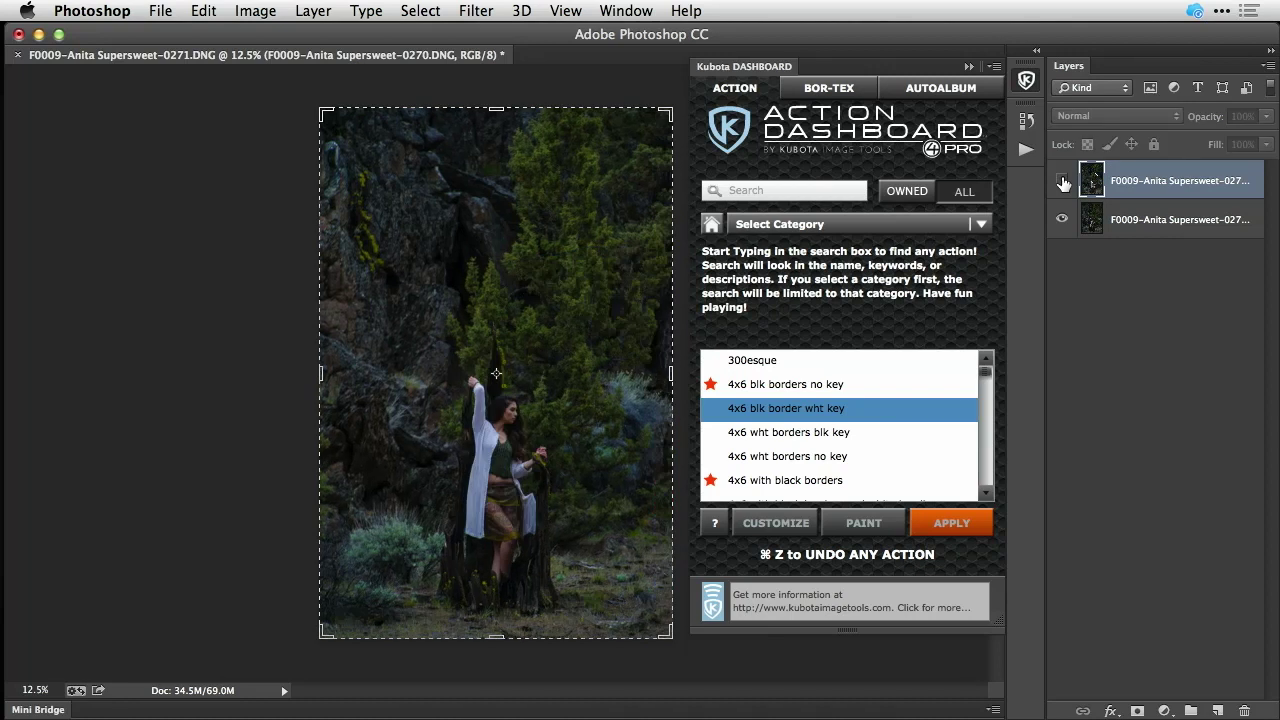
click(1063, 181)
click(1063, 181)
click(1063, 181)
- Select both layers and run Edit > Auto-Align Layers with Auto projection
click(1063, 181)
click(1063, 181)
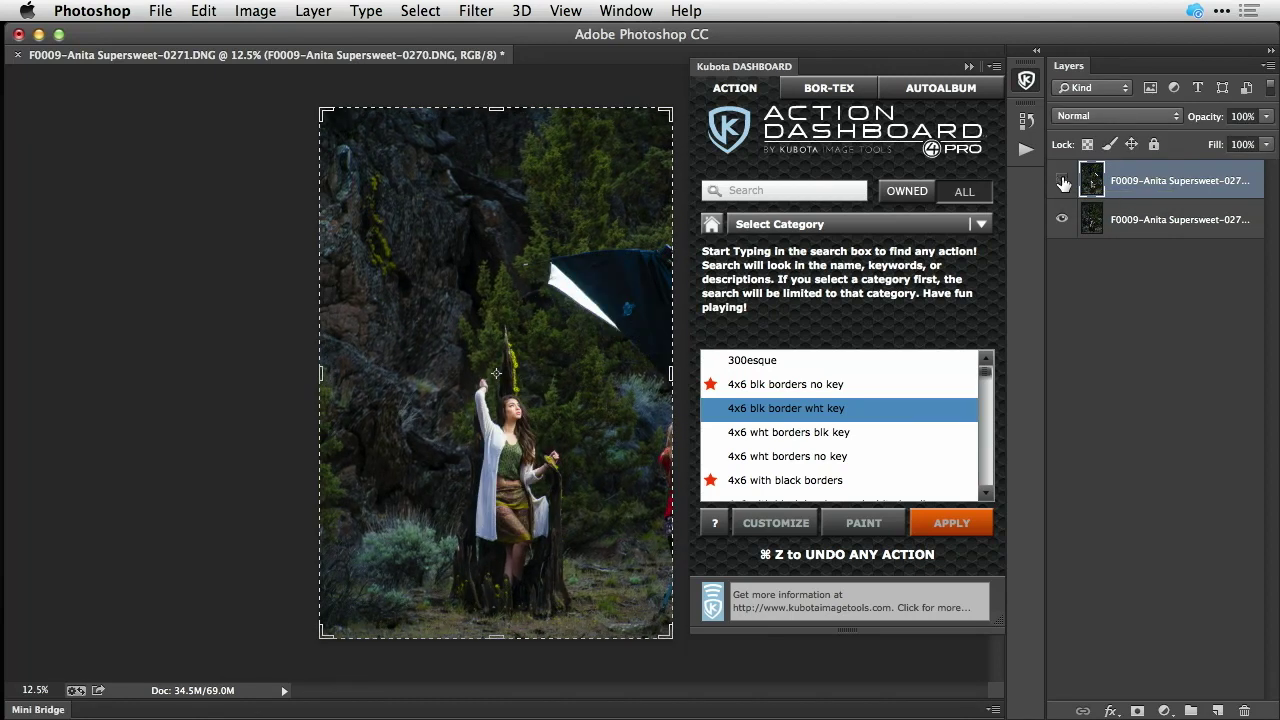
click(1063, 181)
click(1063, 181)
shift+click(1169, 222)
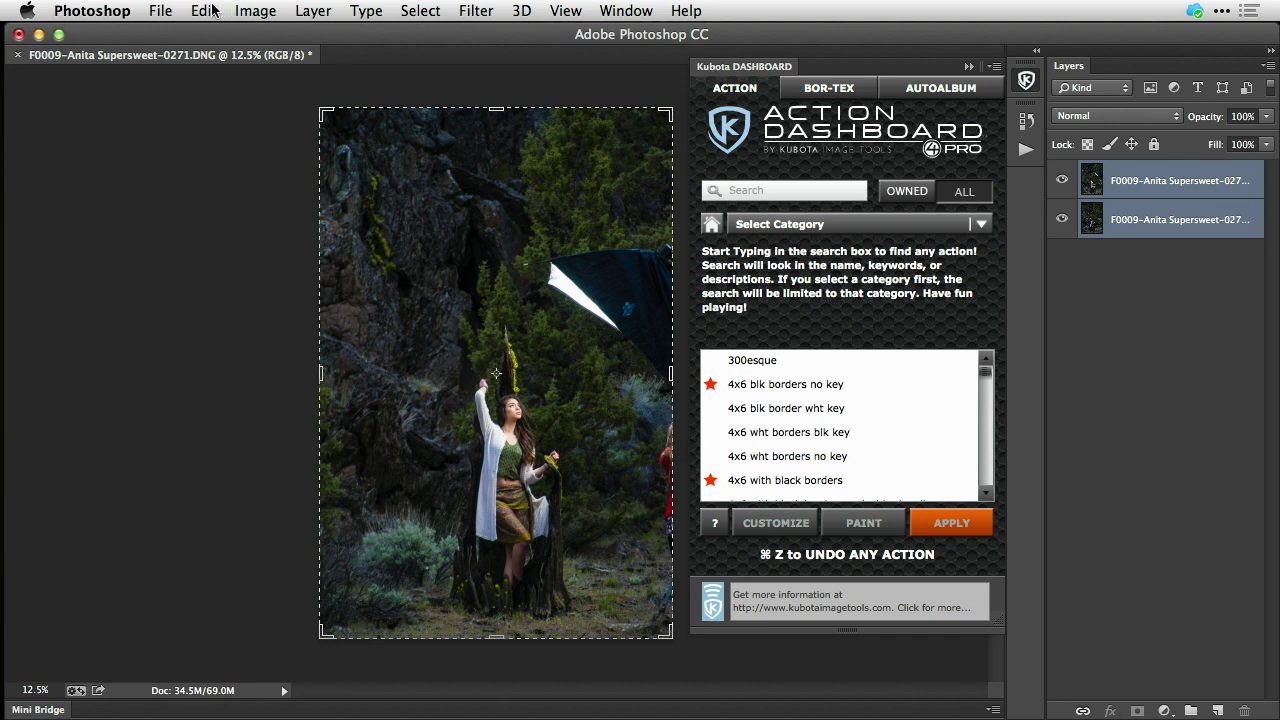
click(253, 11)
mouse_move(212, 11)
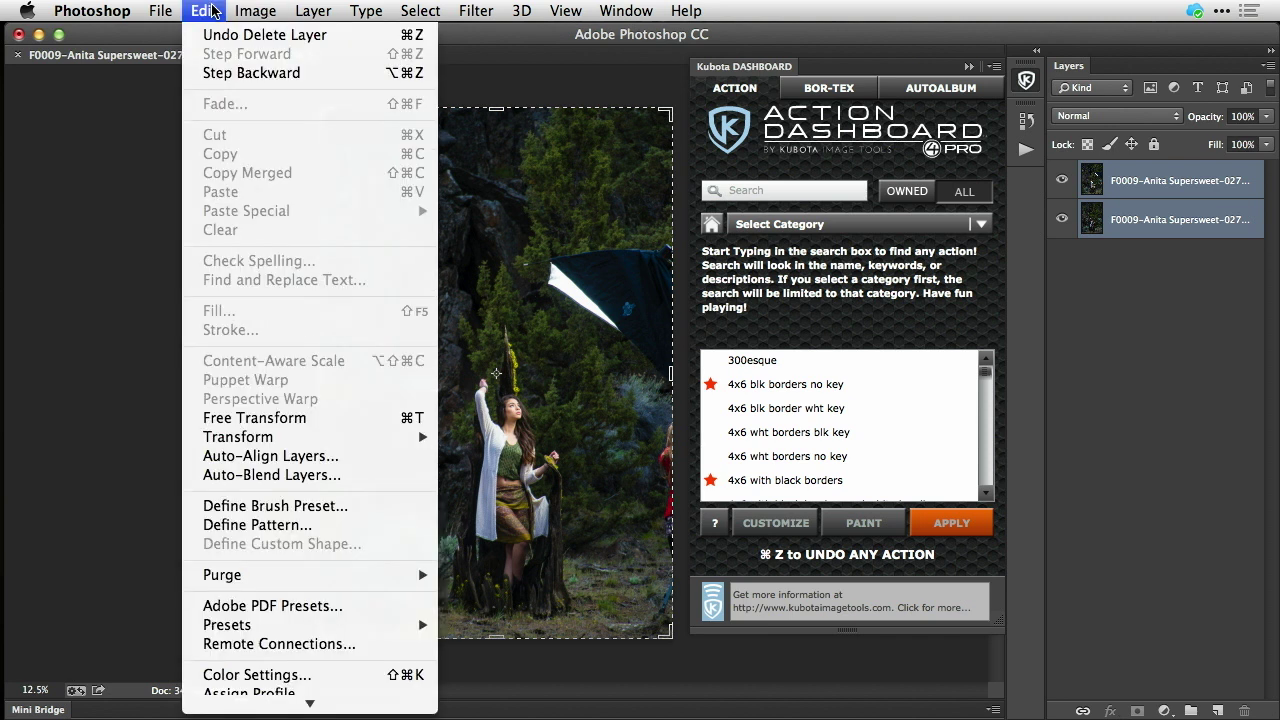
click(361, 455)
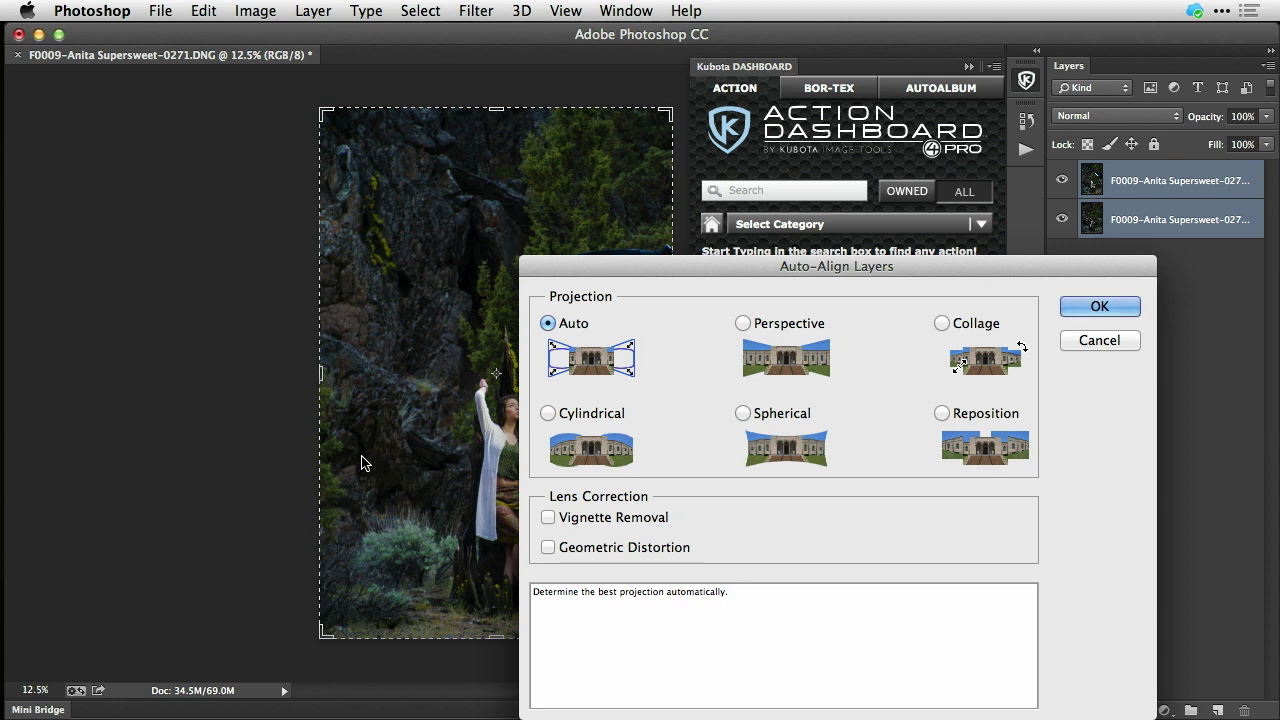
key(Return)
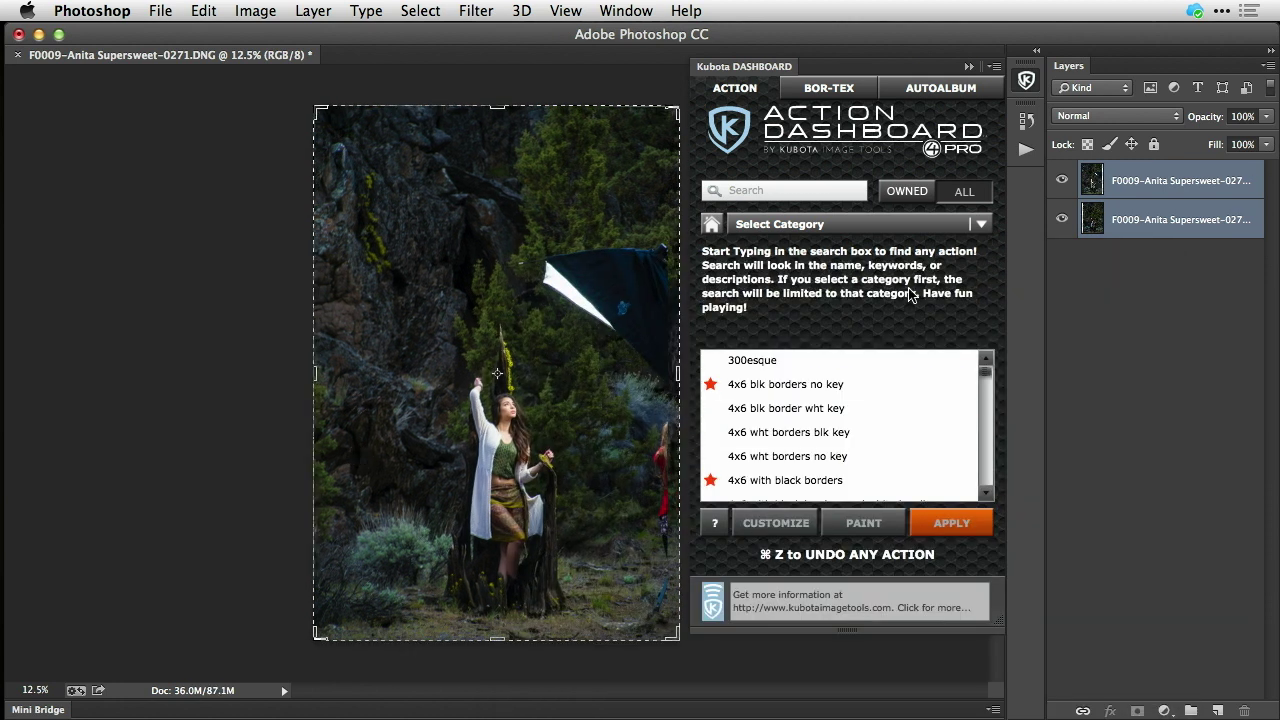
- Toggle the top layer to check the alignment, then select the top layer alone
click(1062, 179)
click(1062, 179)
click(1062, 179)
click(1062, 179)
click(1062, 179)
click(1062, 179)
click(1062, 179)
click(1062, 179)
click(1107, 179)
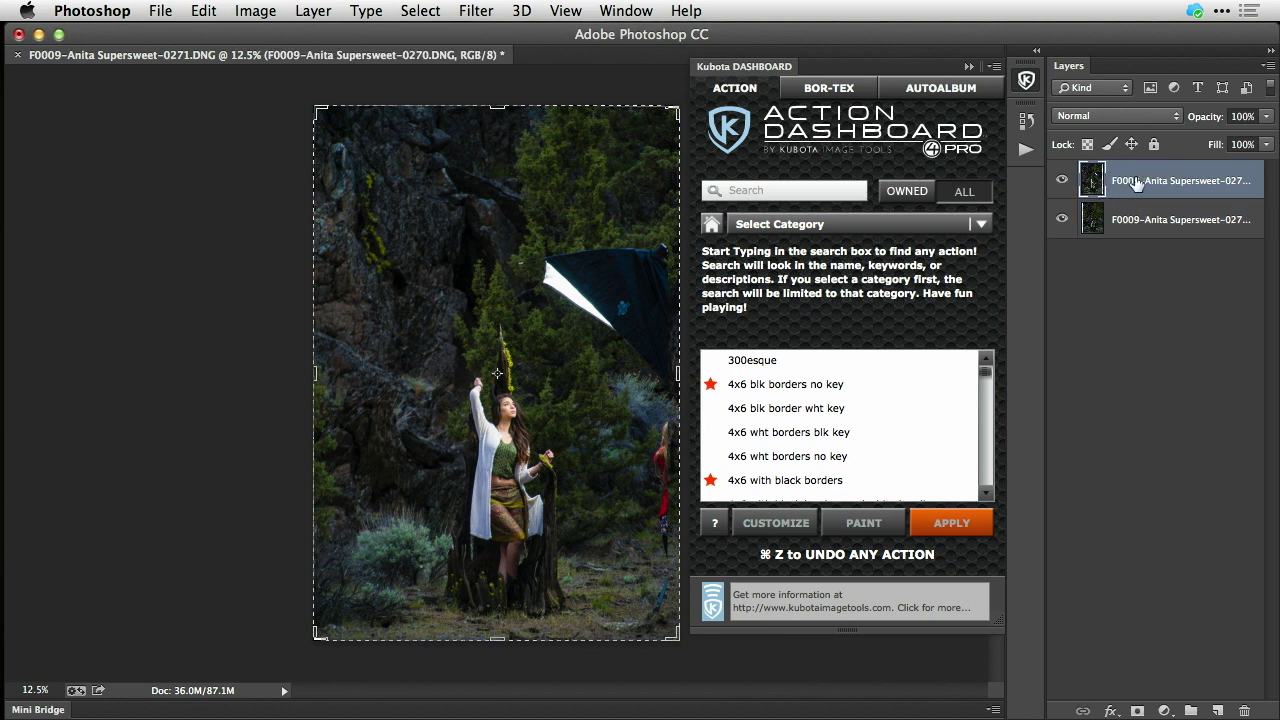
- Add a layer mask to the top layer and paint black over the flag and light stand
click(1062, 181)
click(1063, 182)
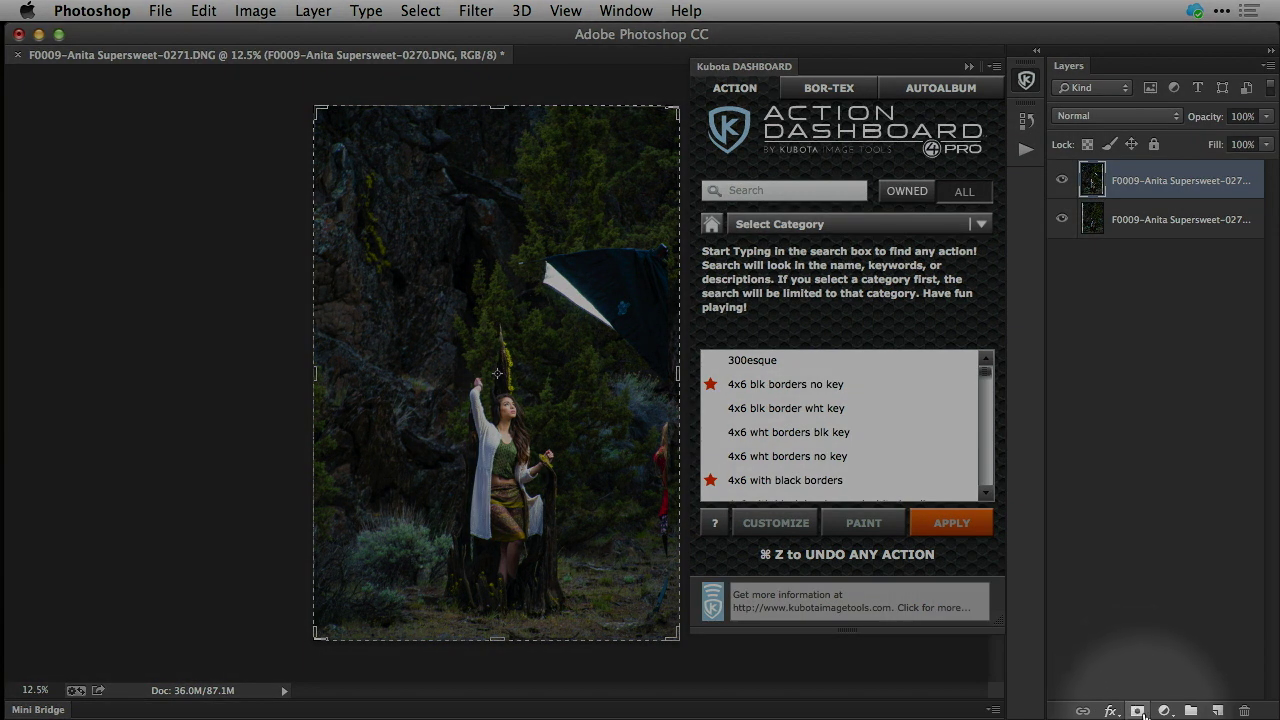
click(1137, 711)
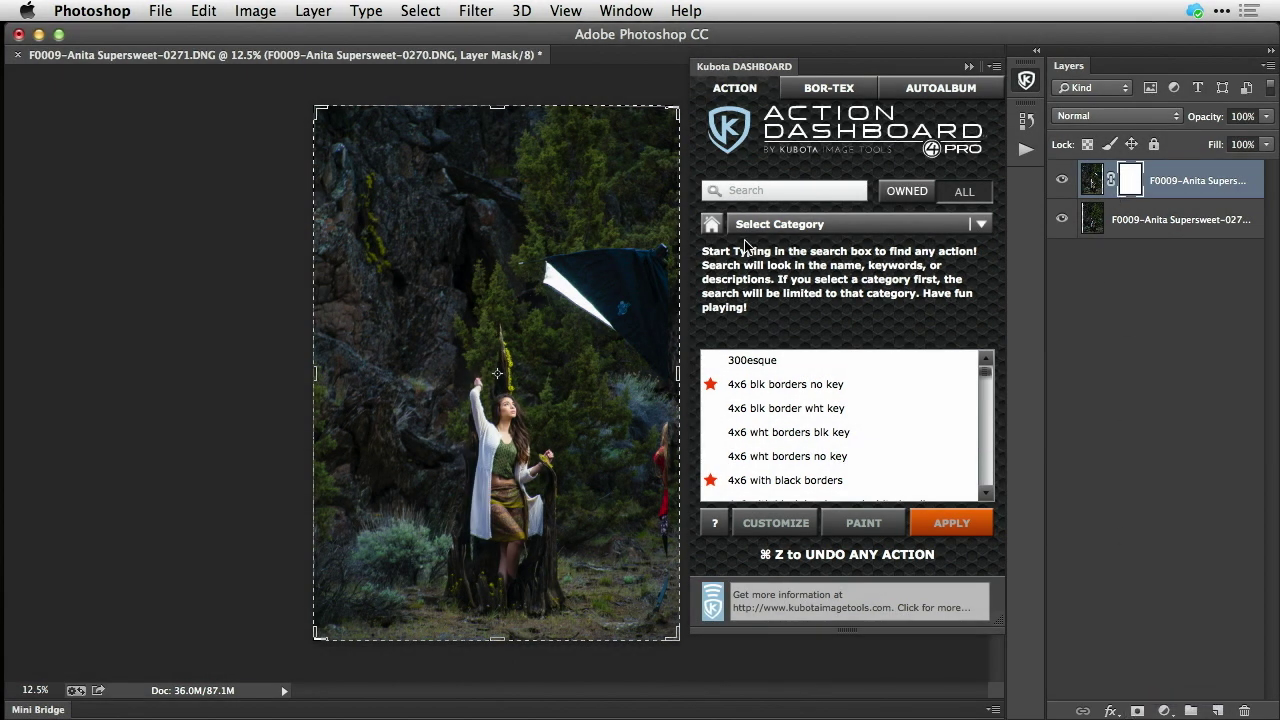
key(super+d)
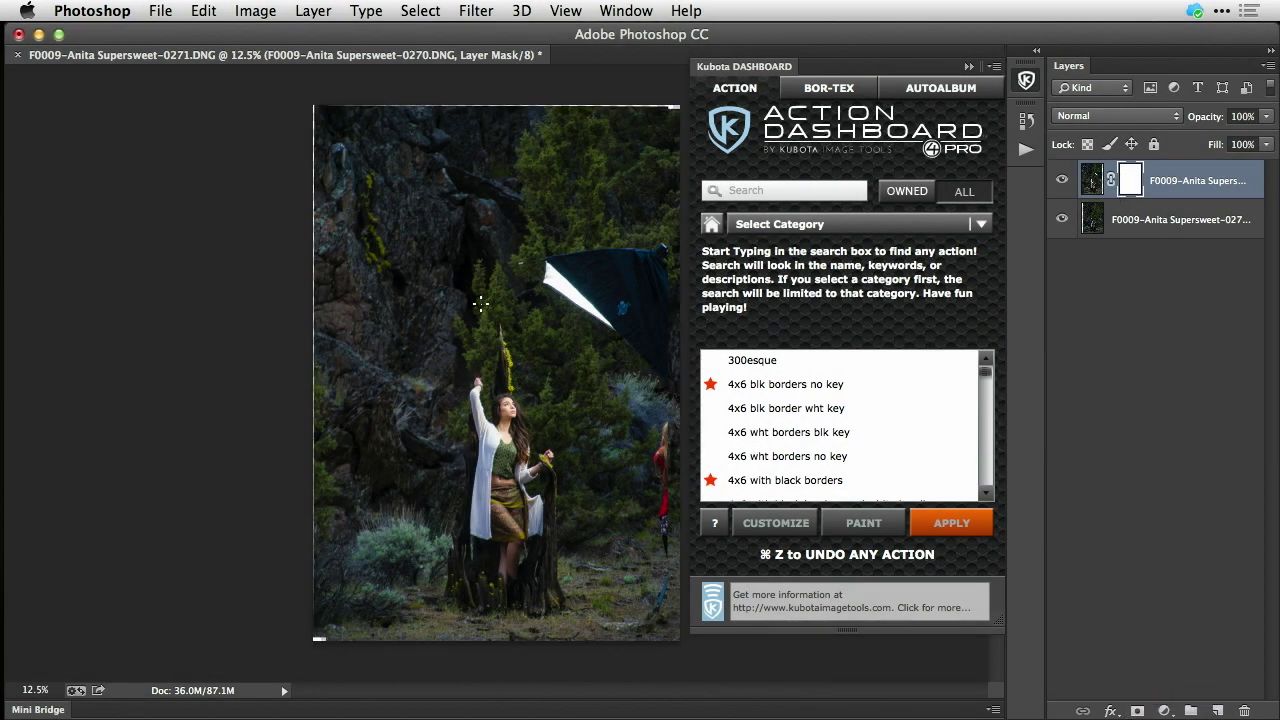
key(Tab)
key(Tab)
key(Tab)
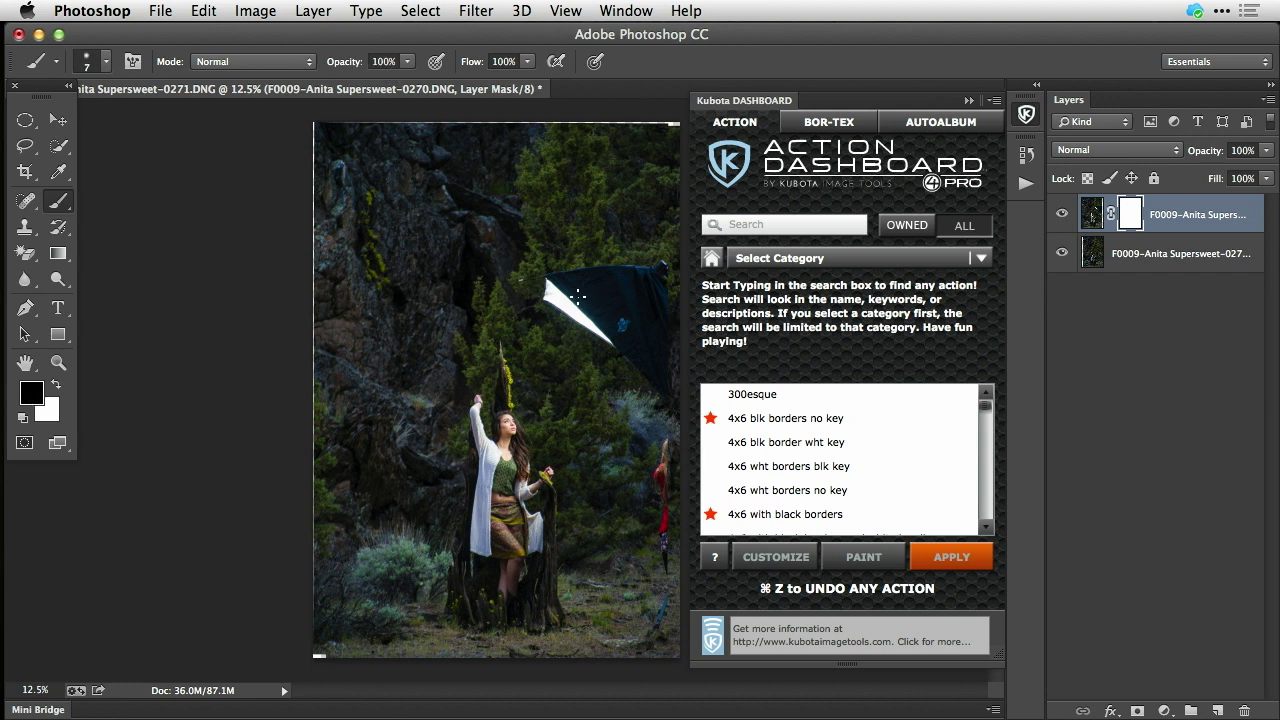
key(bracketright)
key(bracketright)
key(bracketright)
key(bracketright)
key(bracketright)
key(bracketright)
mouse_move(586, 286)
mouse_down()
mouse_move(560, 292)
mouse_move(645, 276)
mouse_move(660, 330)
mouse_move(585, 315)
mouse_move(665, 366)
mouse_move(683, 515)
mouse_move(662, 486)
mouse_up()
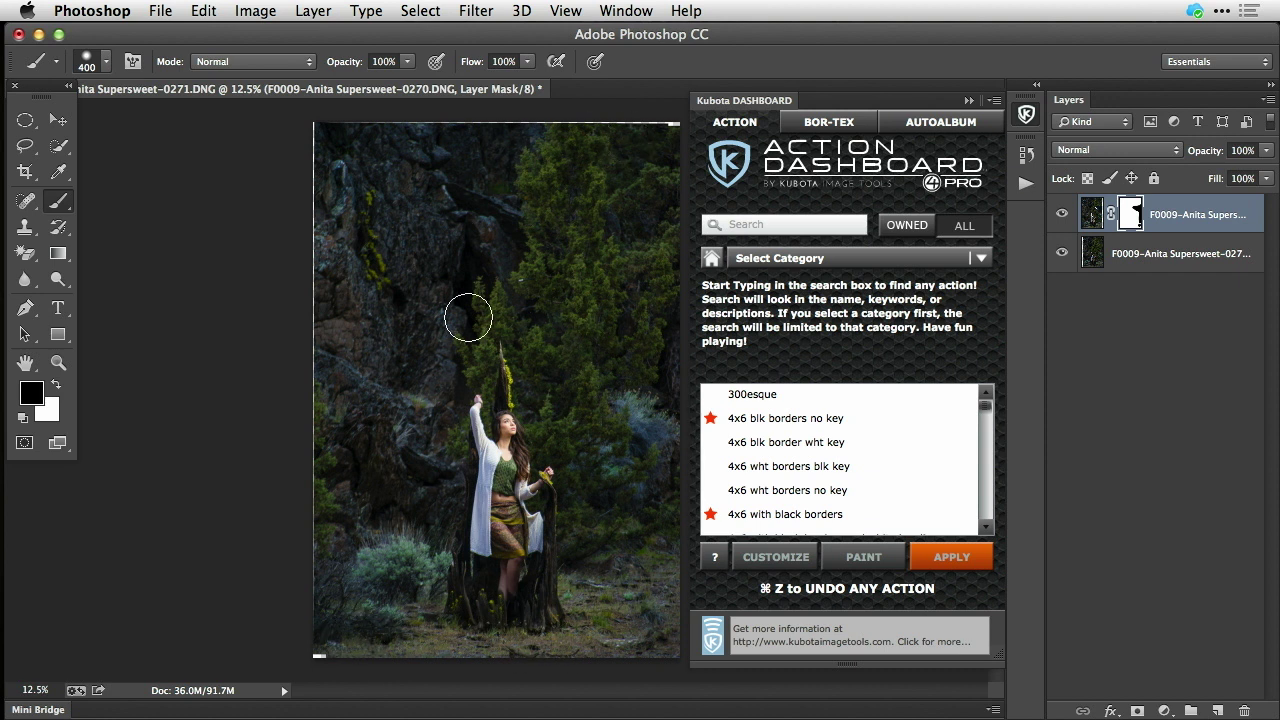
key(c)
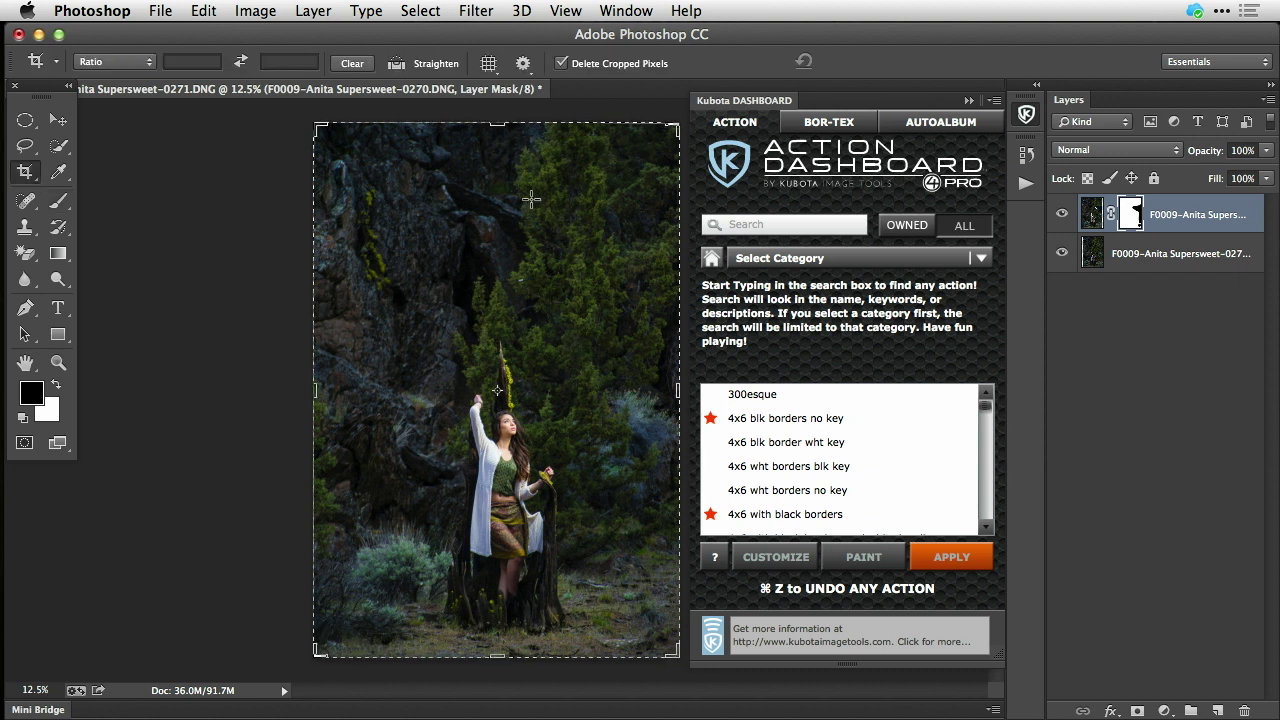
- Crop in the bottom and left edges past the transparent strips and commit the crop
drag(497, 125, 495, 126)
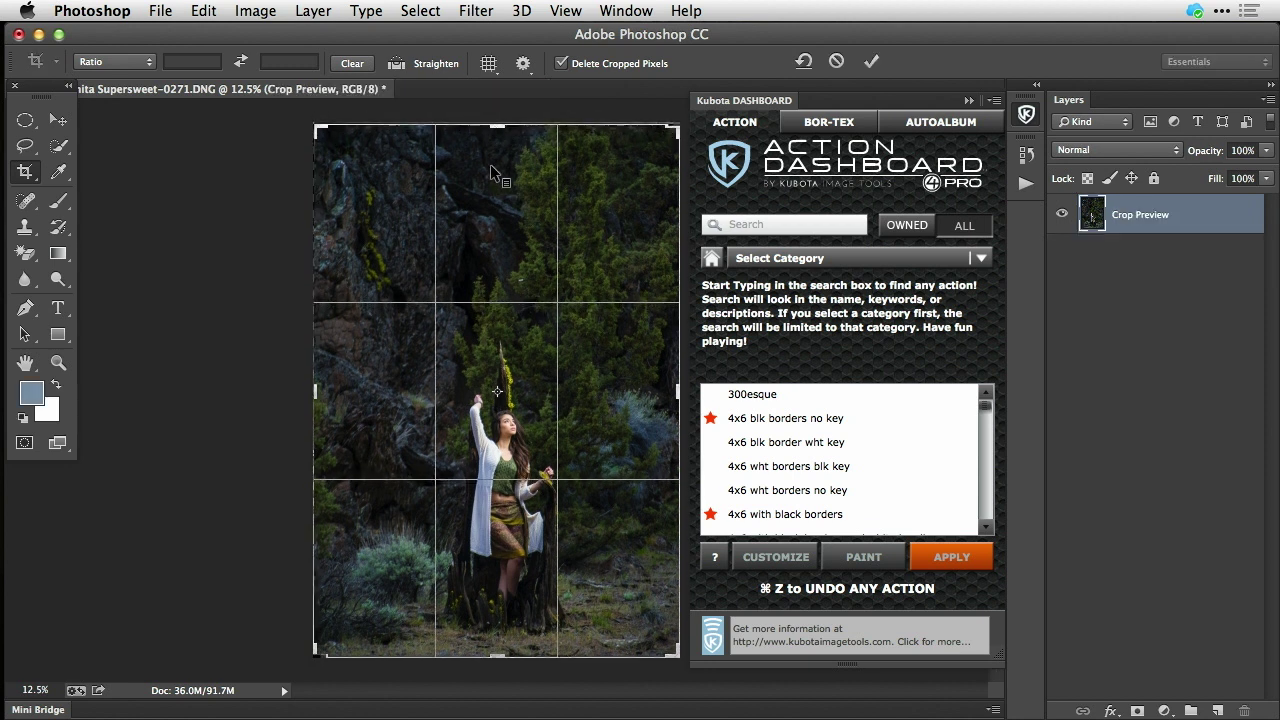
mouse_move(503, 655)
mouse_down()
mouse_move(499, 633)
mouse_move(500, 674)
mouse_move(487, 655)
mouse_up()
right_click(487, 655)
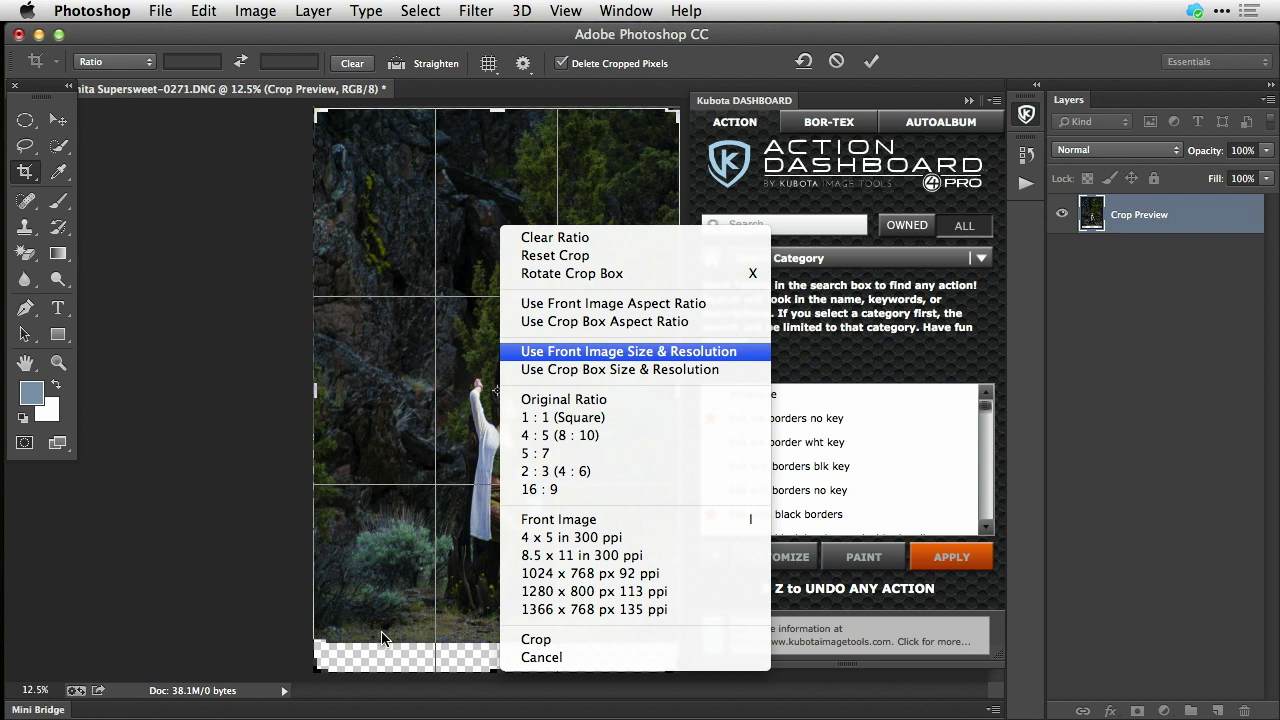
key(Escape)
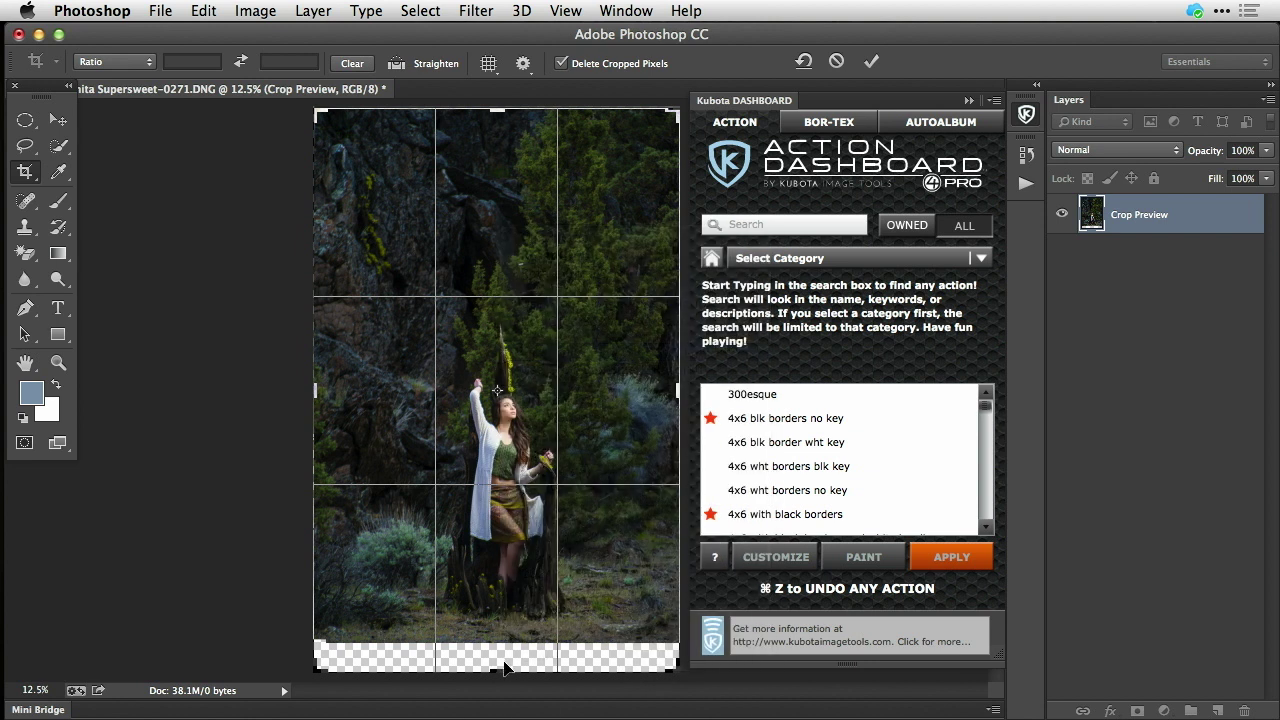
drag(497, 668, 490, 650)
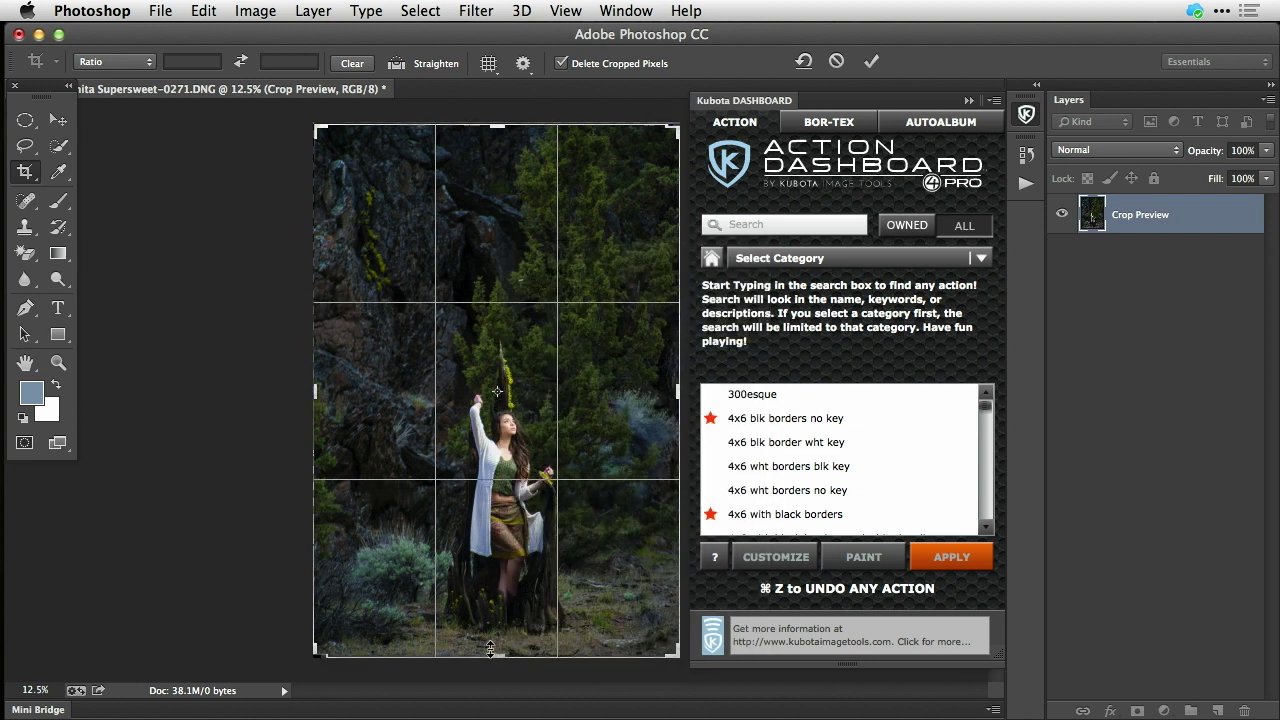
drag(314, 391, 315, 392)
key(Return)
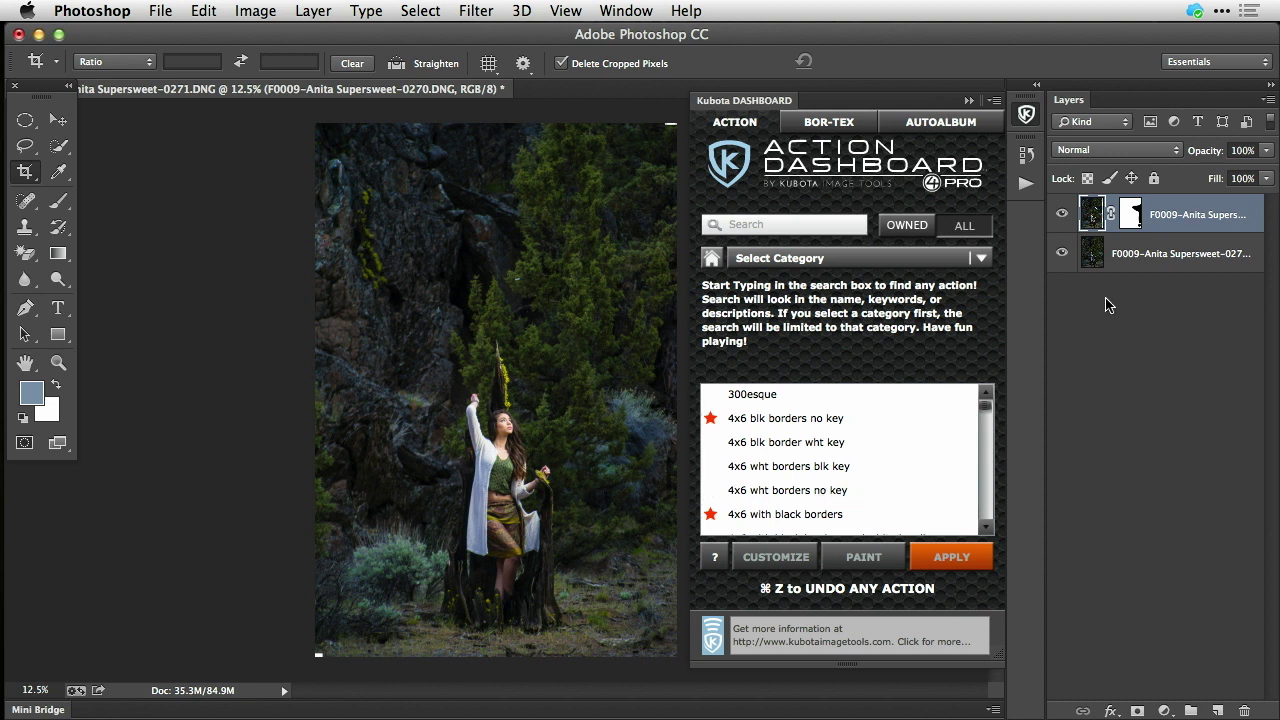
click(1062, 214)
- Flatten the two layers into a single Background layer
click(1062, 214)
key(super+shift+e)
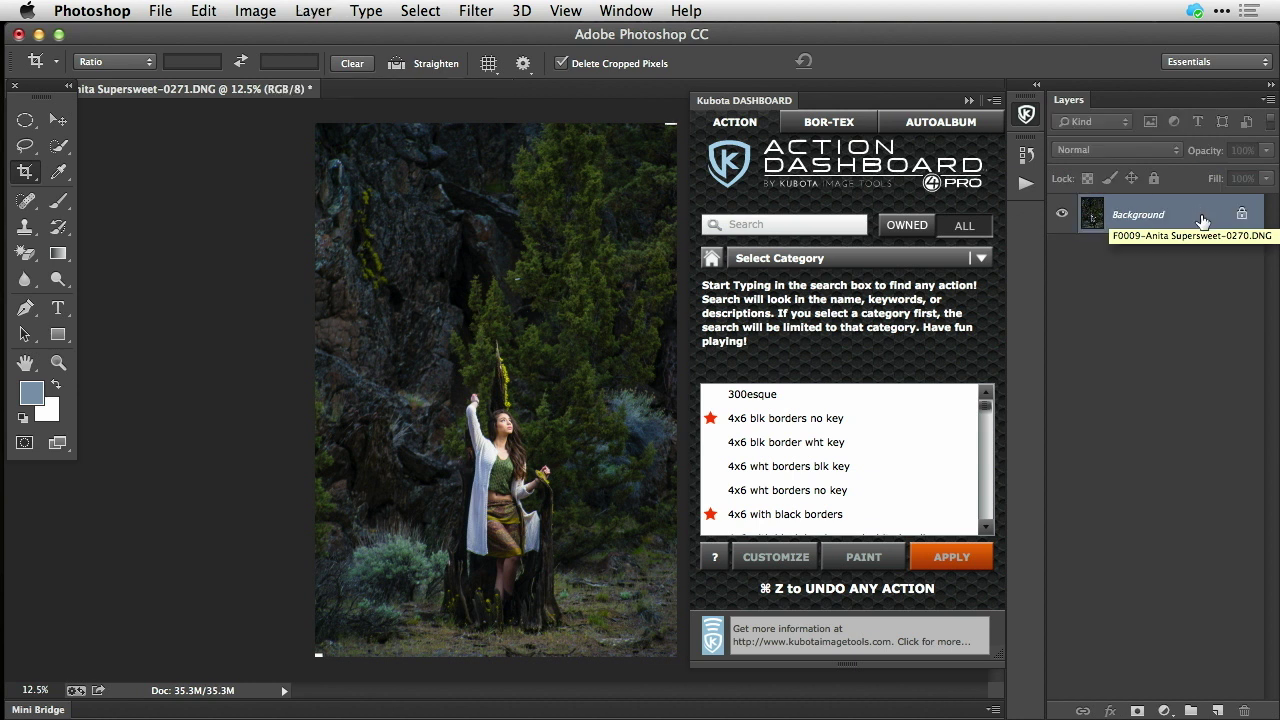
click(1268, 100)
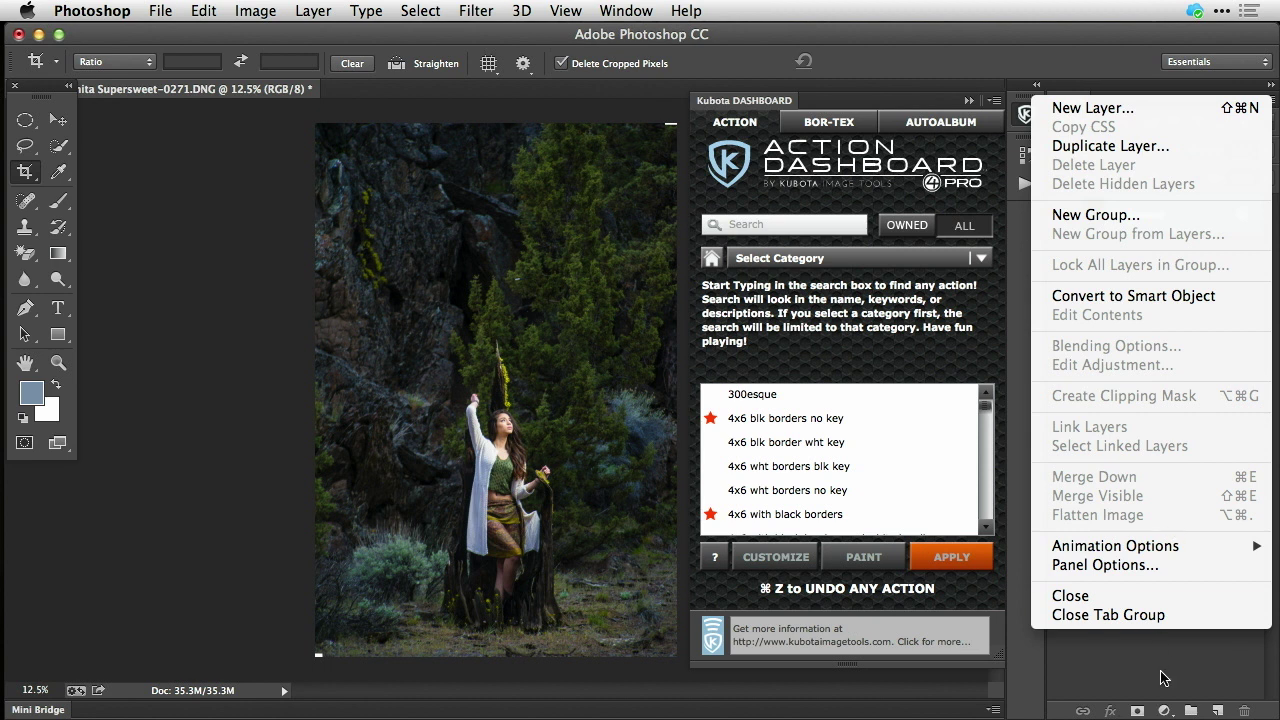
click(1165, 680)
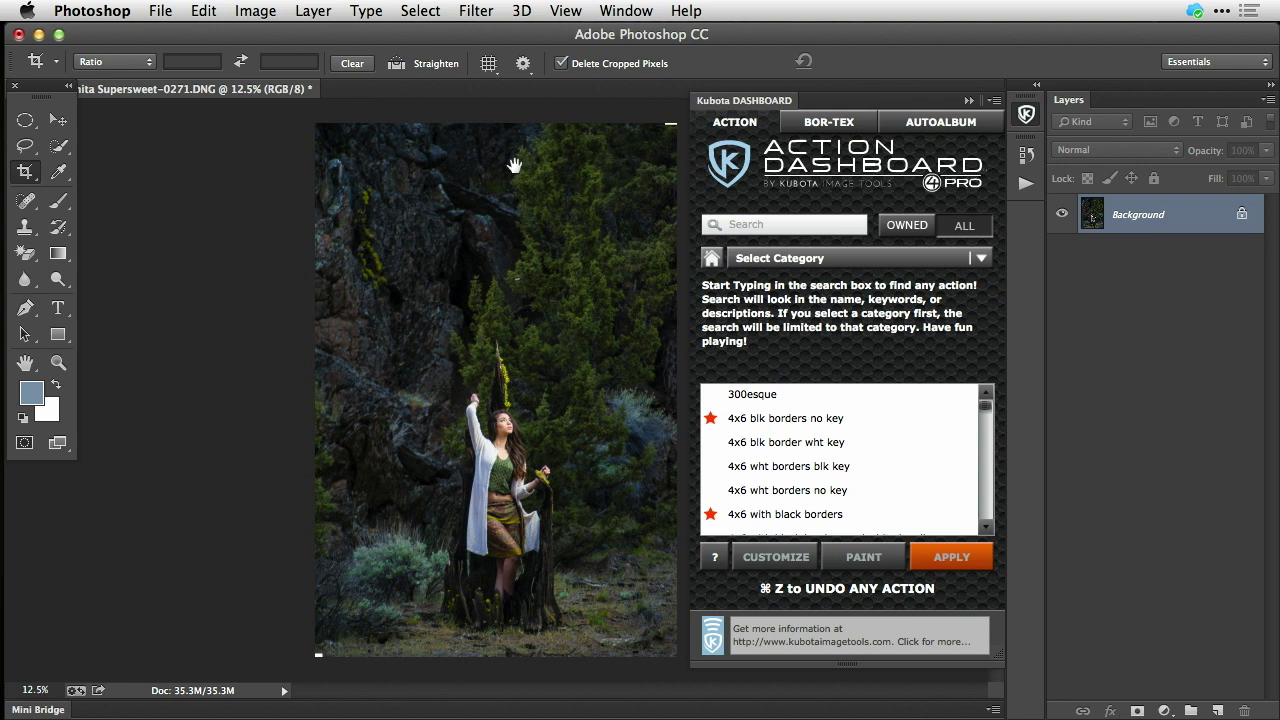
- Lasso the white top-right and bottom-left corners and fill each with Content-Aware Fill
key(l)
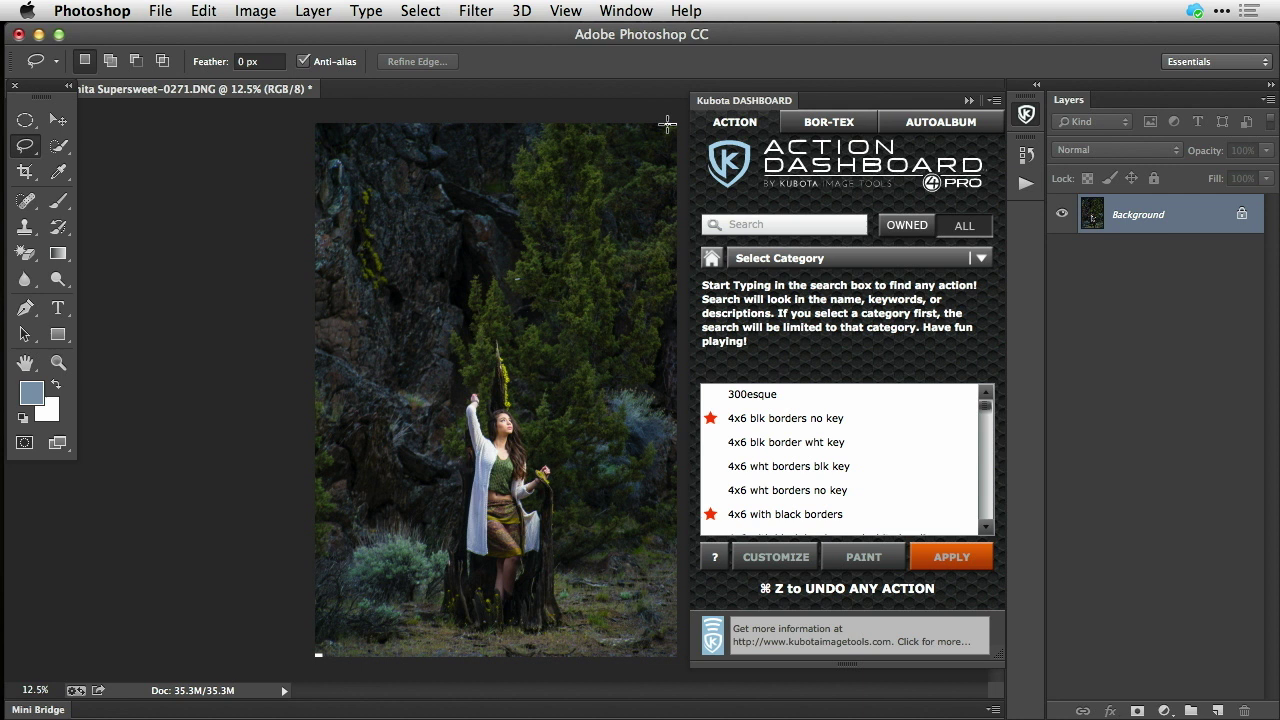
mouse_move(668, 130)
mouse_down()
mouse_move(684, 114)
mouse_move(650, 118)
mouse_move(662, 132)
mouse_up()
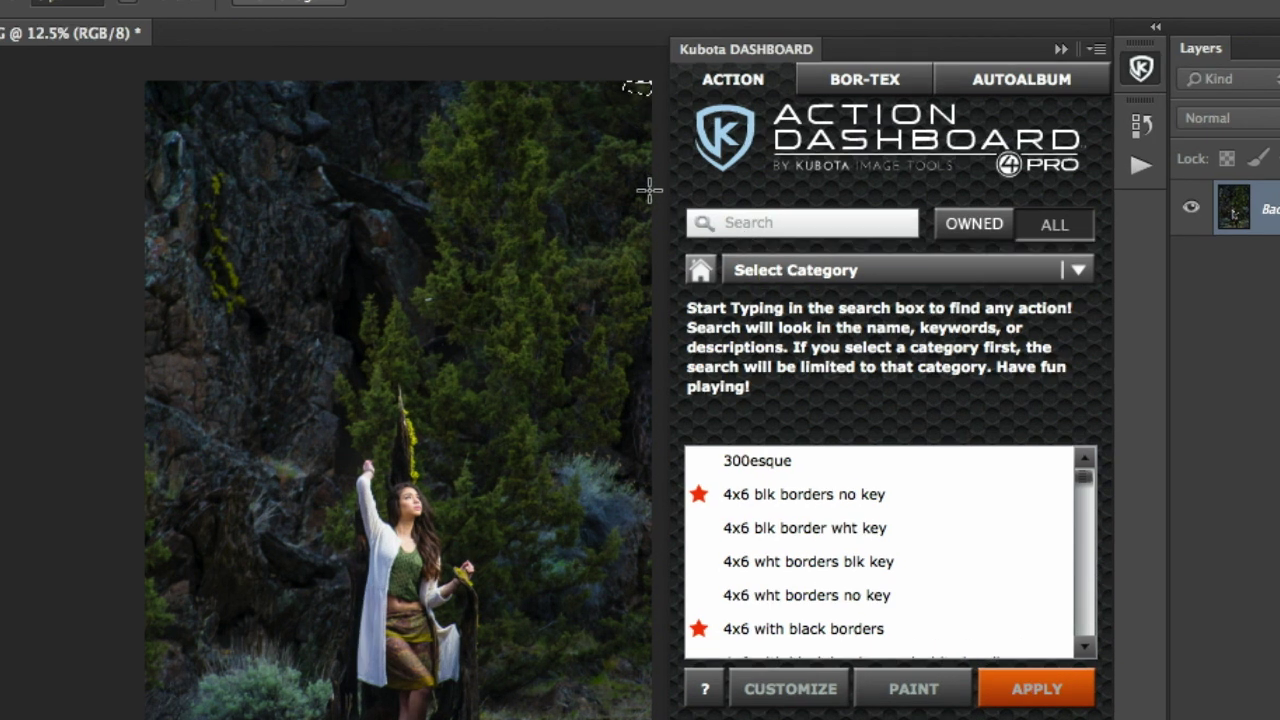
key(shift+BackSpace)
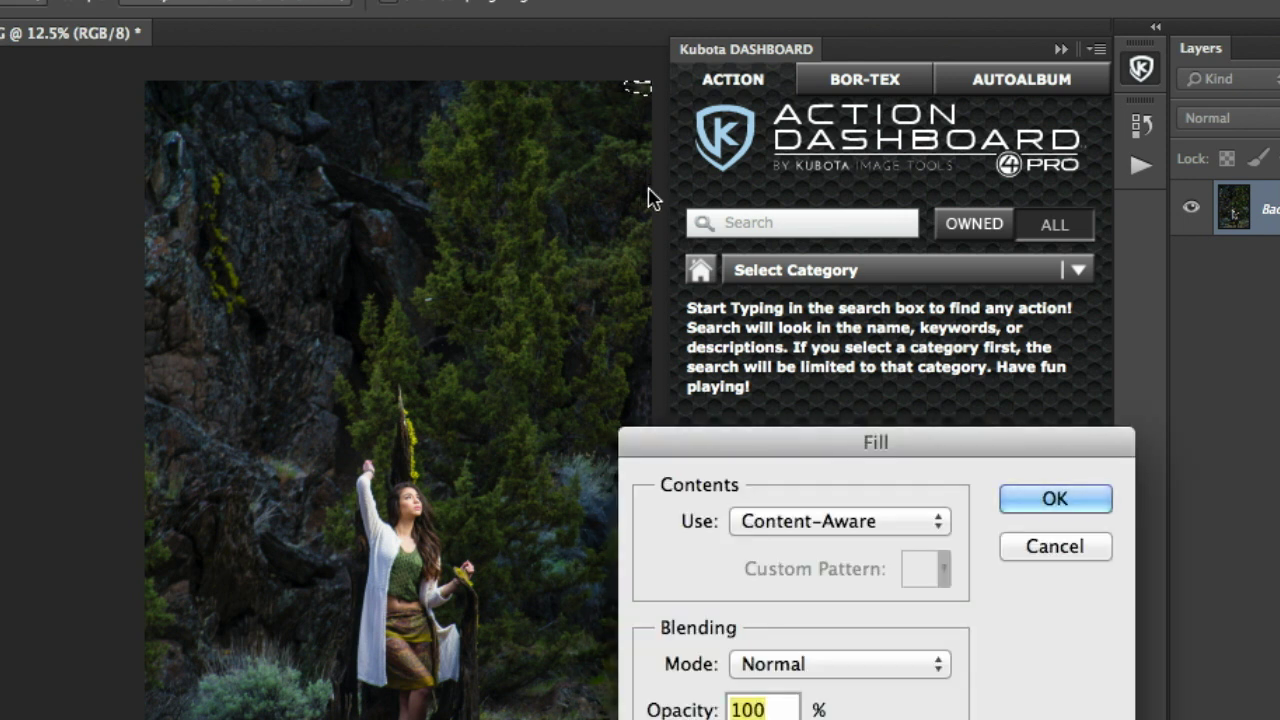
drag(915, 437, 857, 217)
click(817, 306)
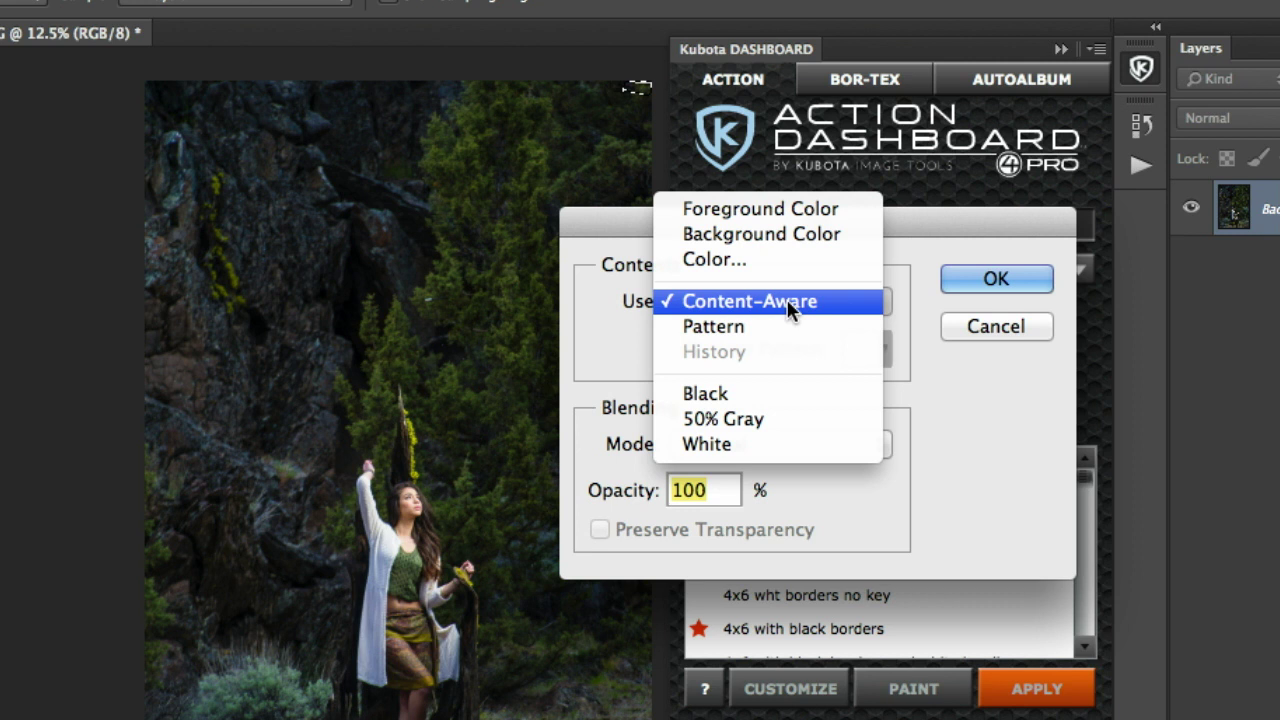
click(806, 304)
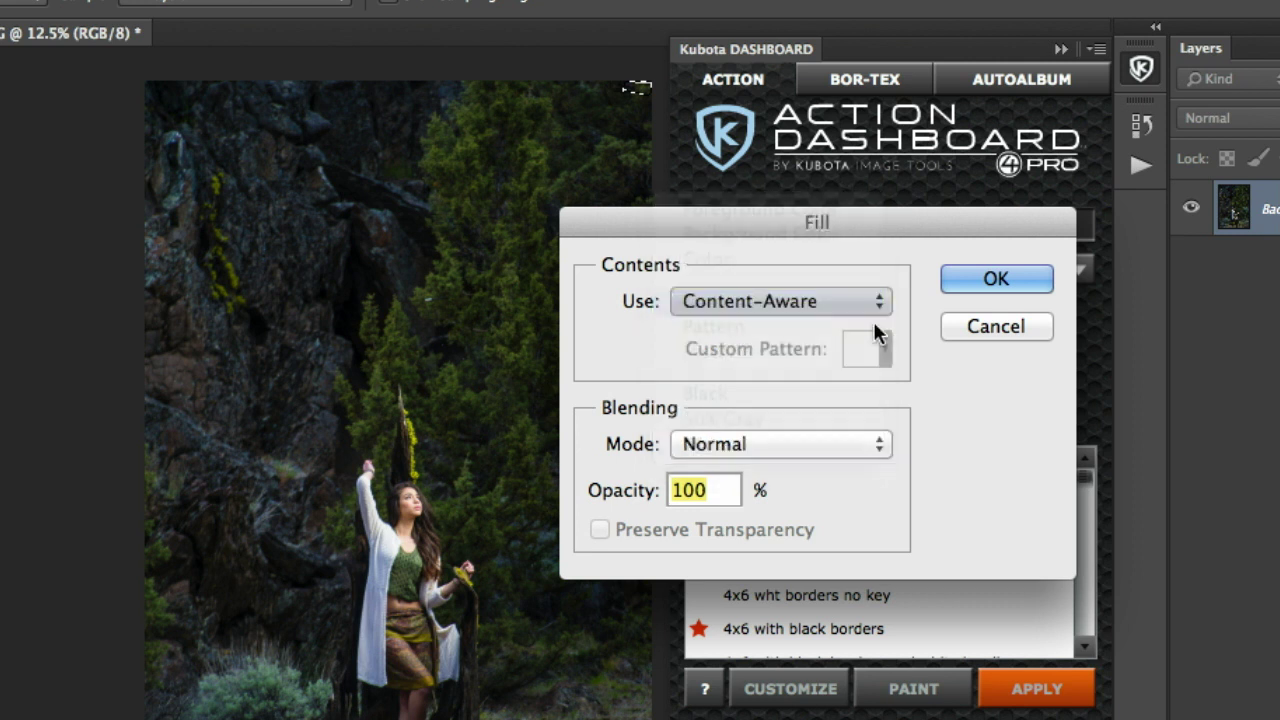
click(985, 280)
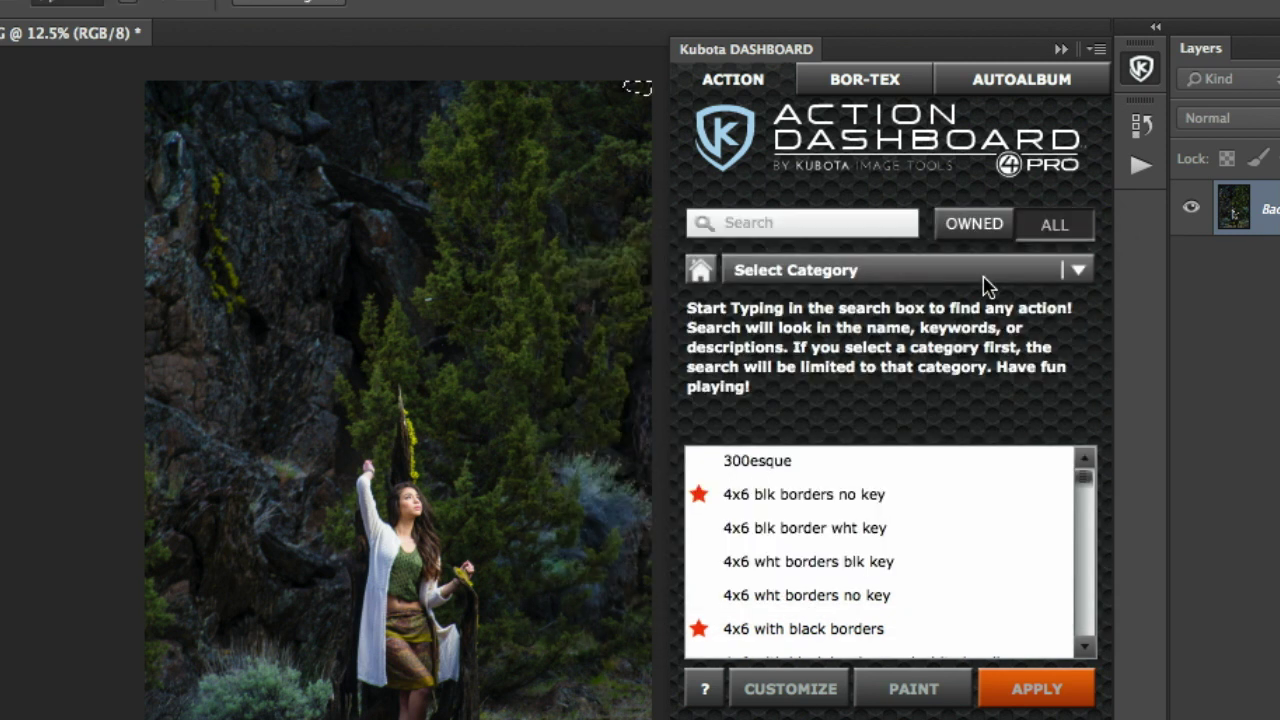
key(ctrl+d)
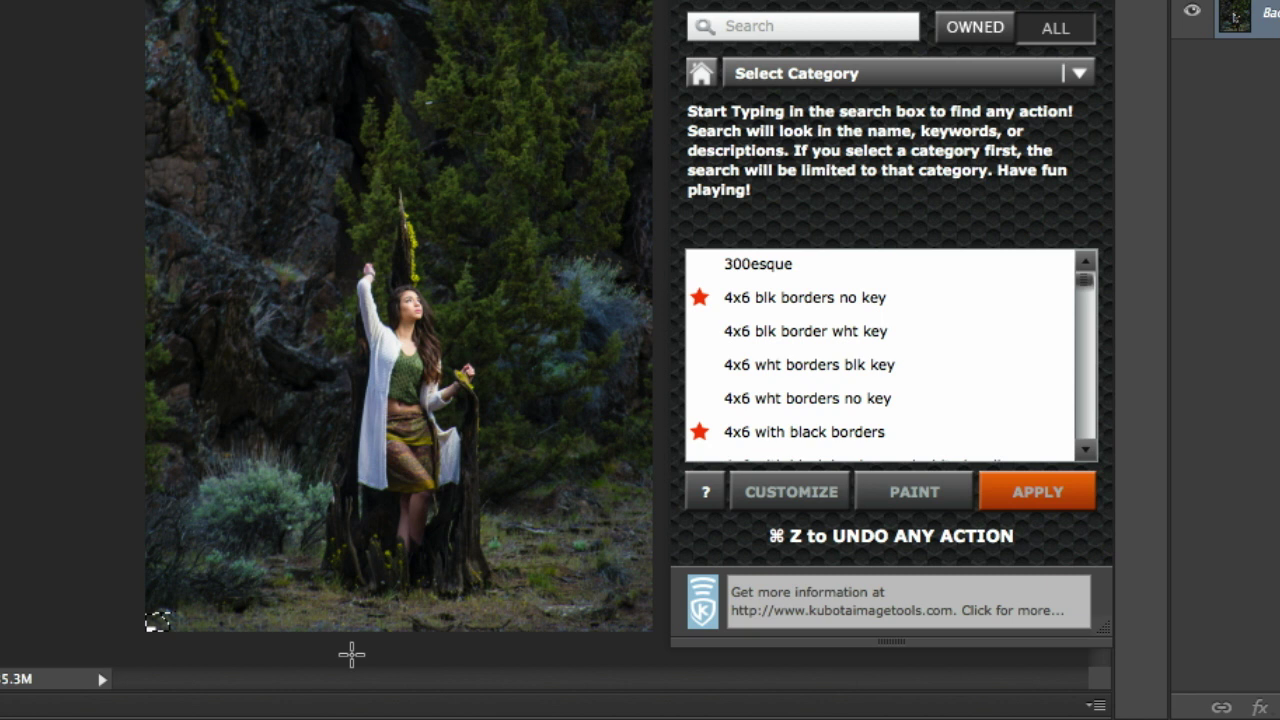
key(shift+BackSpace)
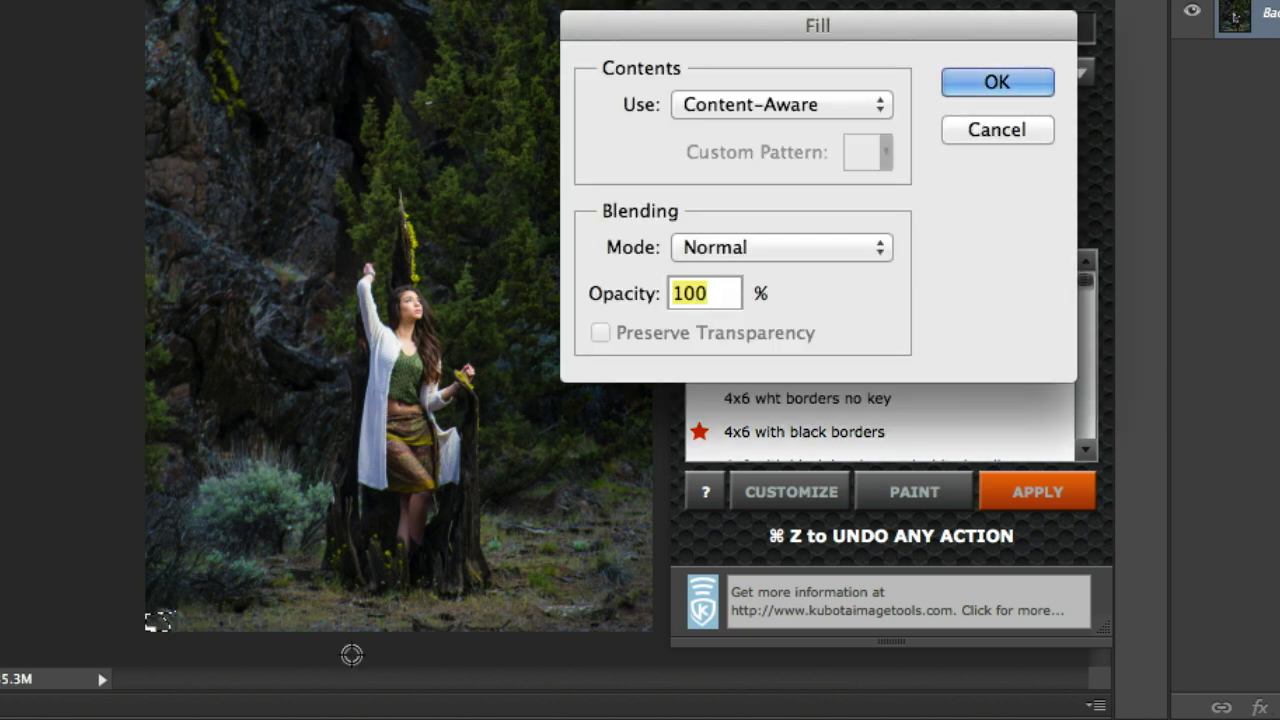
key(Return)
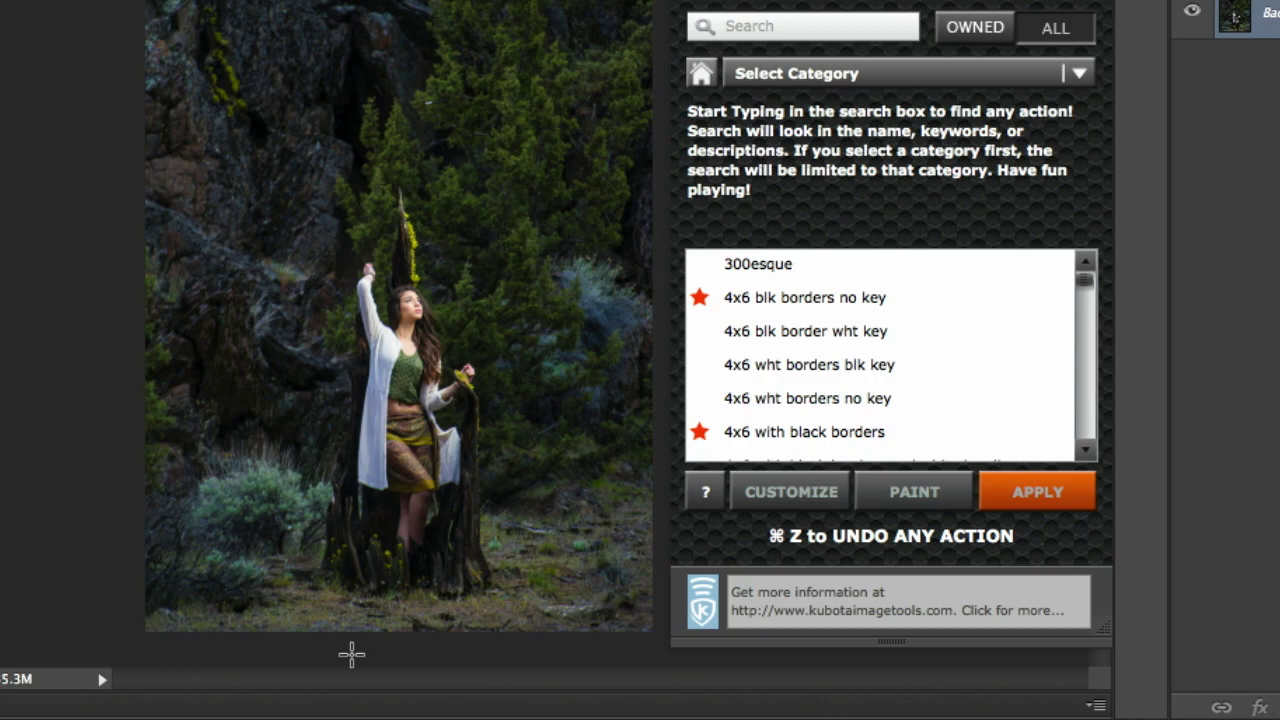